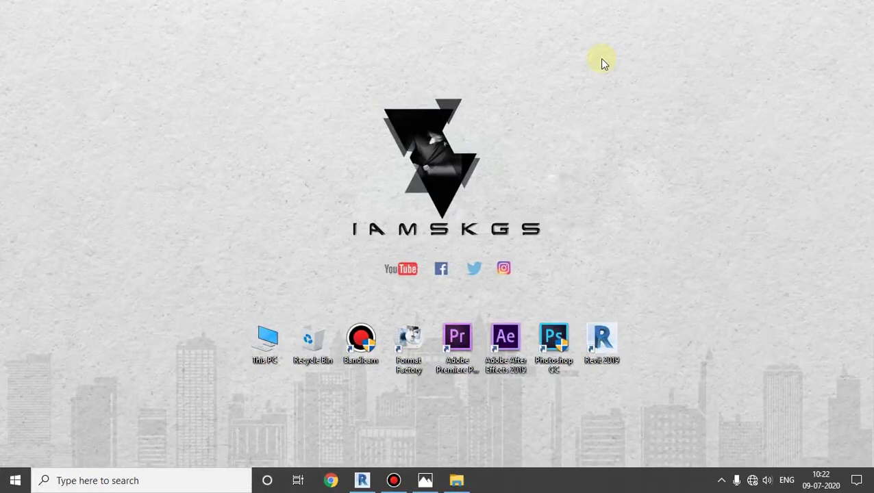
Step: Bring up the Untitled.png reference picture and examine how its contour lines and elevations relate to the terrain shape
{"action": "left_click", "coordinate": [425, 480]}
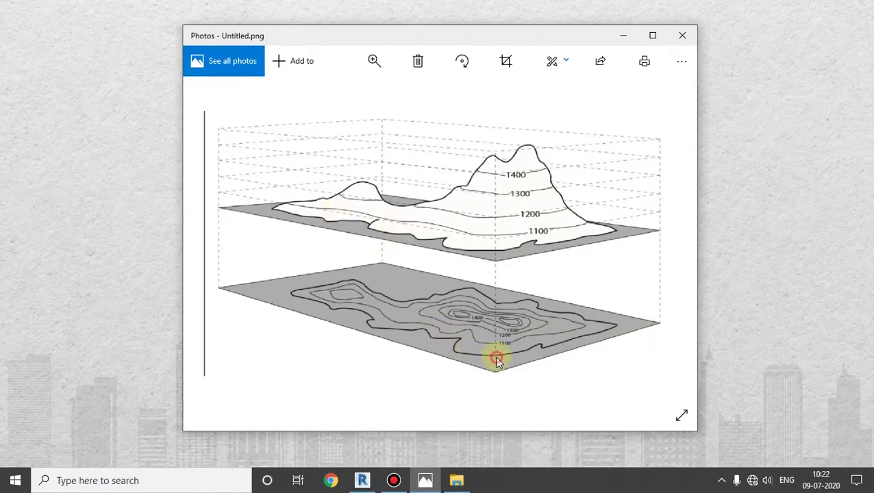
{"action": "scroll", "coordinate": [511, 355], "scroll_direction": "up", "scroll_amount": 2}
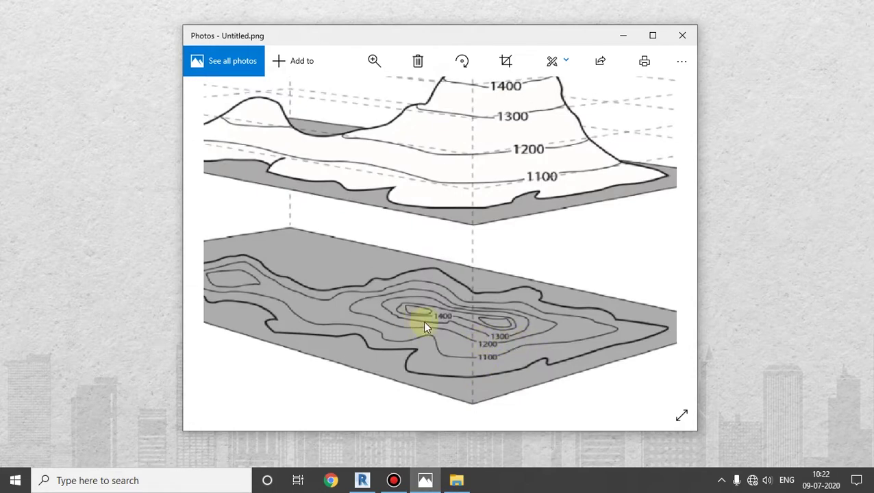
{"action": "scroll", "coordinate": [469, 332], "scroll_direction": "down", "scroll_amount": 2}
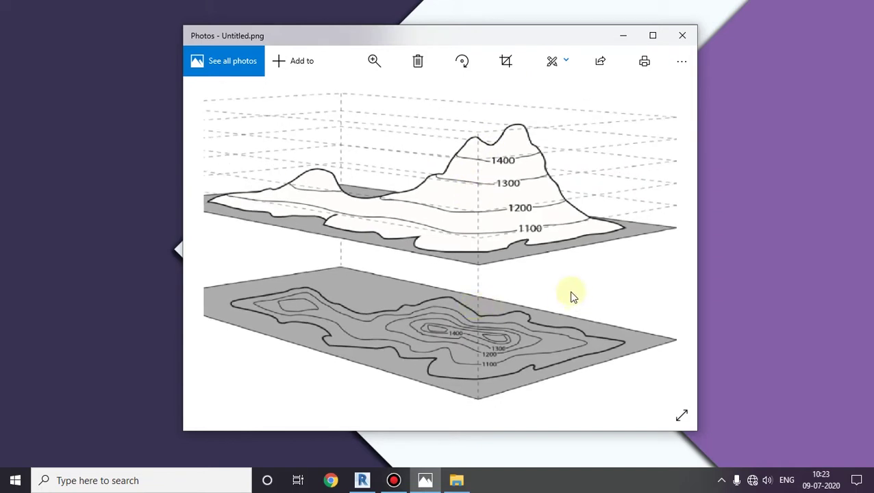
Step: Put away the reference picture, switch to the Revit project and open the Site floor plan
{"action": "left_click", "coordinate": [623, 35]}
{"action": "left_click", "coordinate": [362, 477]}
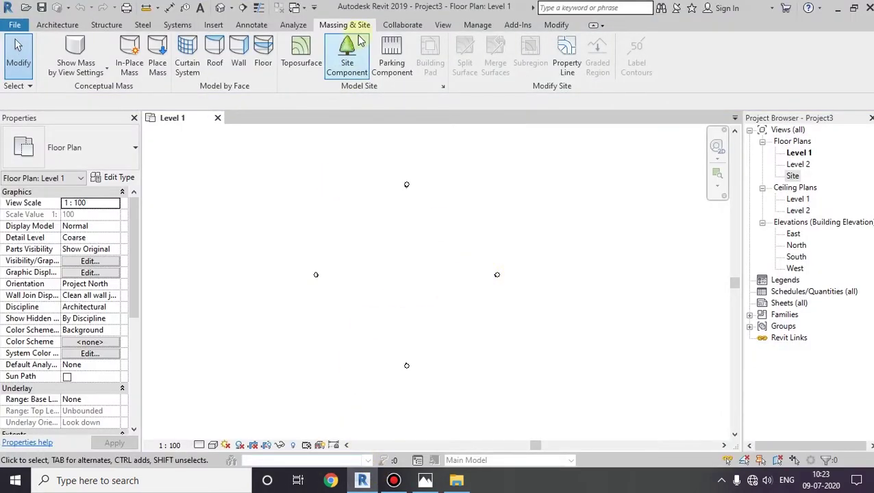
{"action": "left_click", "coordinate": [385, 24]}
{"action": "left_click", "coordinate": [363, 24]}
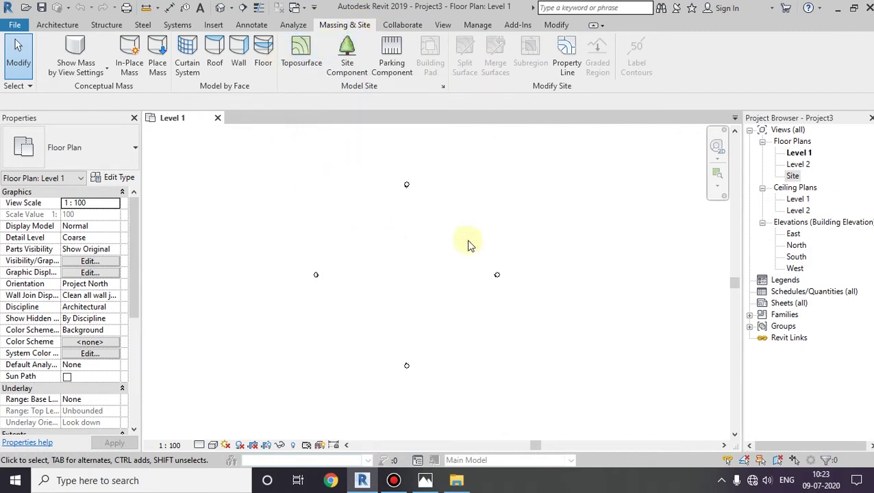
{"action": "double_click", "coordinate": [792, 176]}
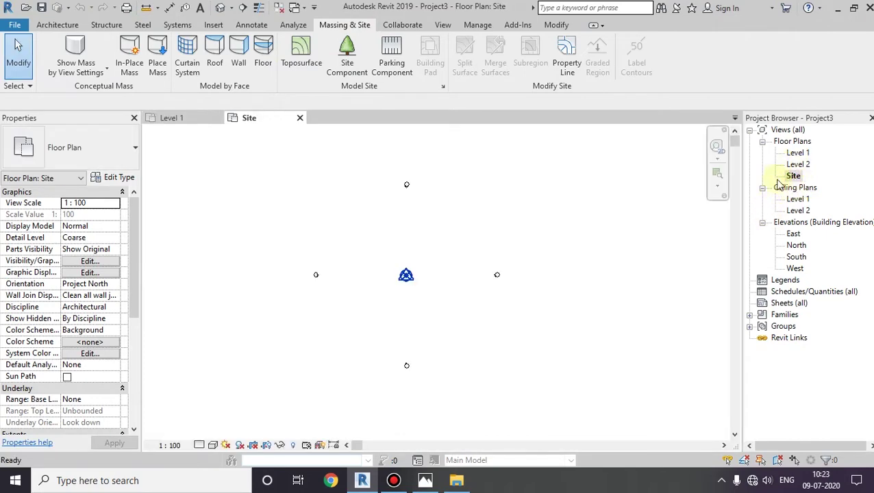
{"action": "scroll", "coordinate": [413, 268], "scroll_direction": "up", "scroll_amount": 2}
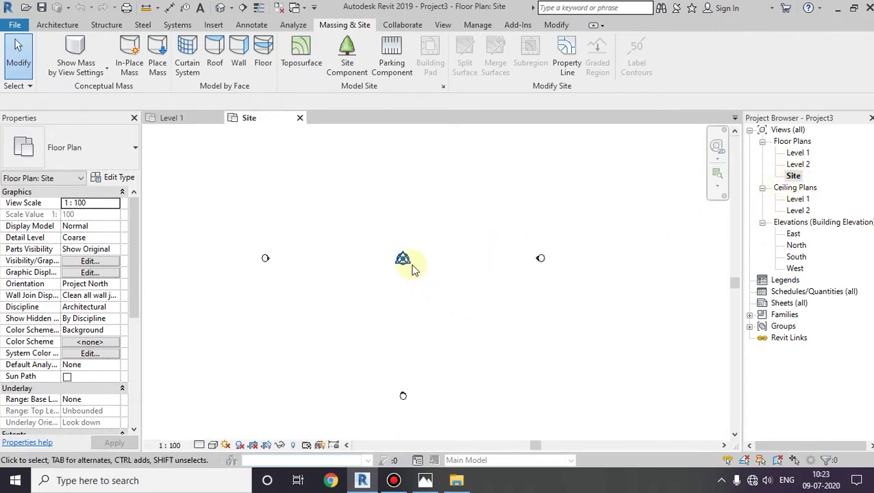
{"action": "left_click", "coordinate": [793, 176]}
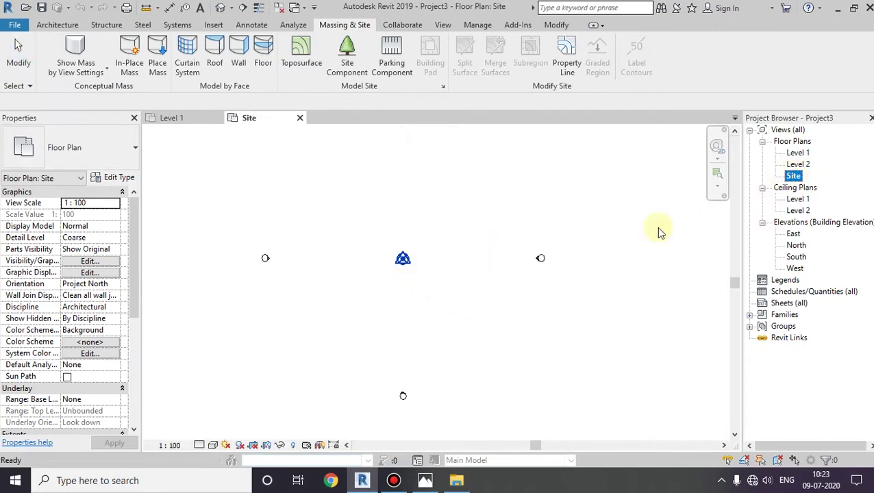
{"action": "left_click", "coordinate": [377, 268]}
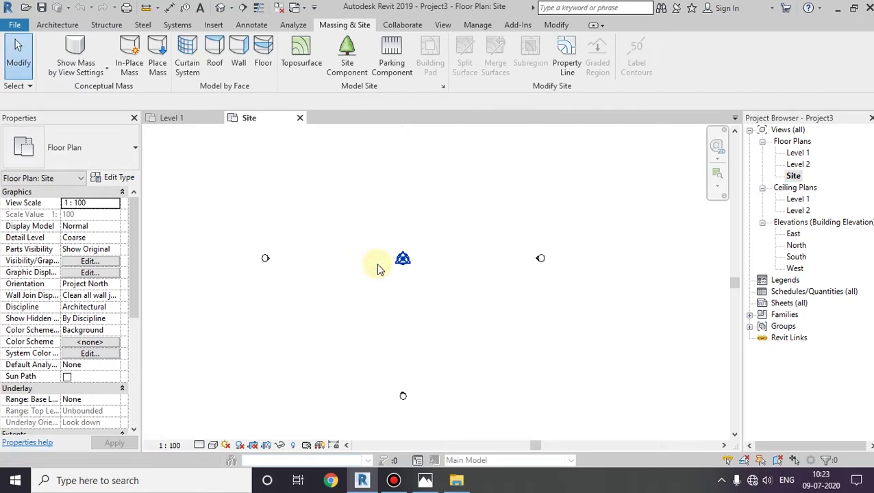
Step: Set the project's length units to centimeters with the cm unit symbol
{"action": "key", "text": "u"}
{"action": "key", "text": "n"}
{"action": "left_click", "coordinate": [454, 147]}
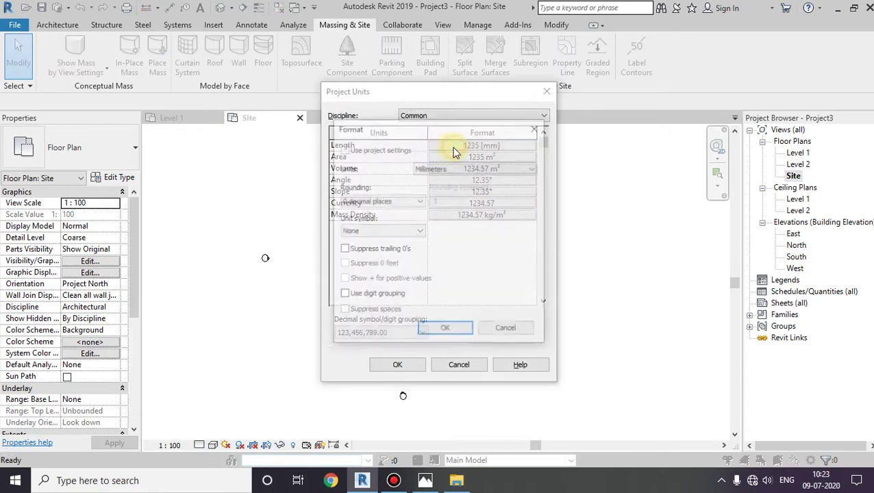
{"action": "left_click", "coordinate": [456, 169]}
{"action": "left_click", "coordinate": [449, 229]}
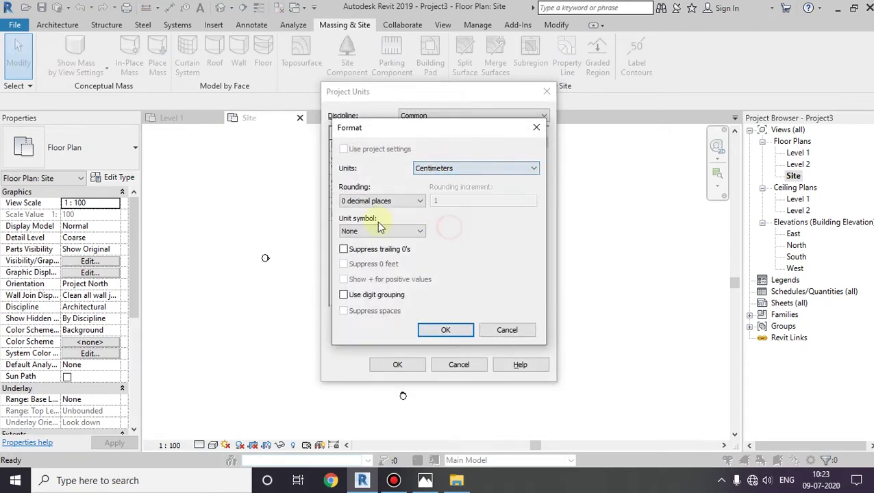
{"action": "left_click", "coordinate": [382, 231]}
{"action": "left_click", "coordinate": [381, 240]}
{"action": "left_click", "coordinate": [444, 330]}
{"action": "left_click", "coordinate": [398, 367]}
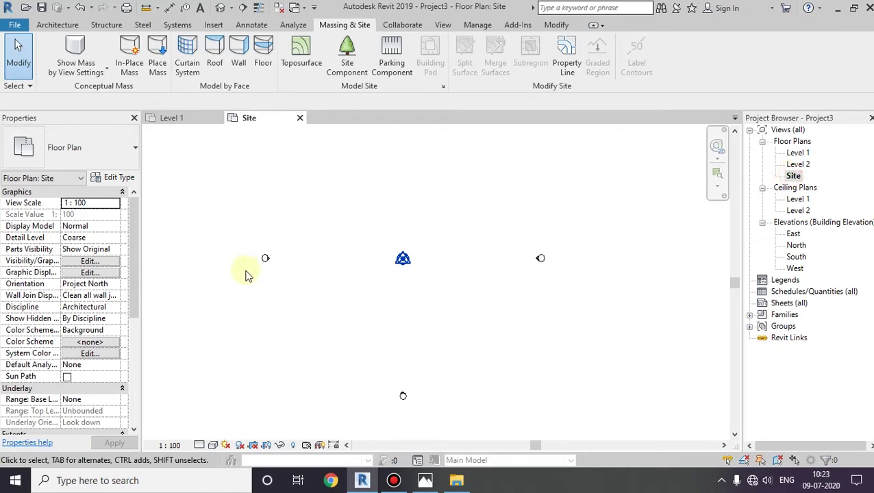
Step: Start a toposurface and place six boundary points at 0 cm elevation around the west, south and east sides of the site
{"action": "middle_click_drag", "start_coordinate": [403, 258], "coordinate": [415, 289]}
{"action": "left_click", "coordinate": [302, 63]}
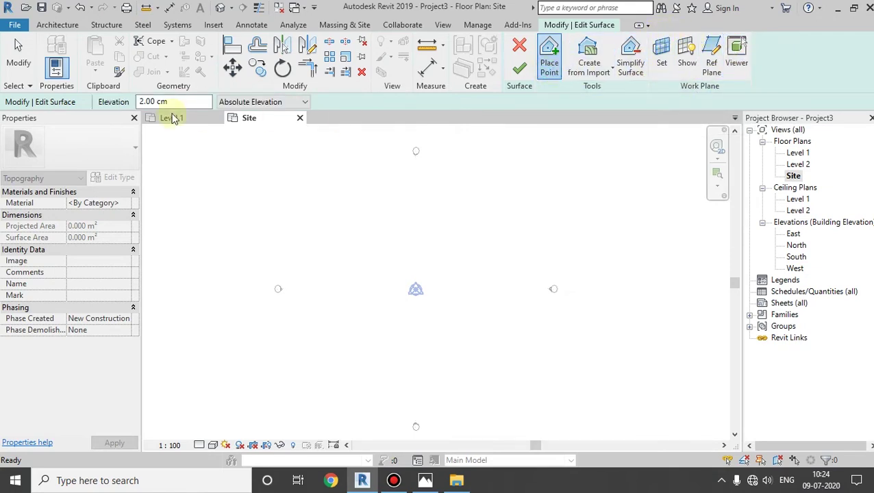
{"action": "left_click", "coordinate": [189, 101]}
{"action": "type", "text": "0"}
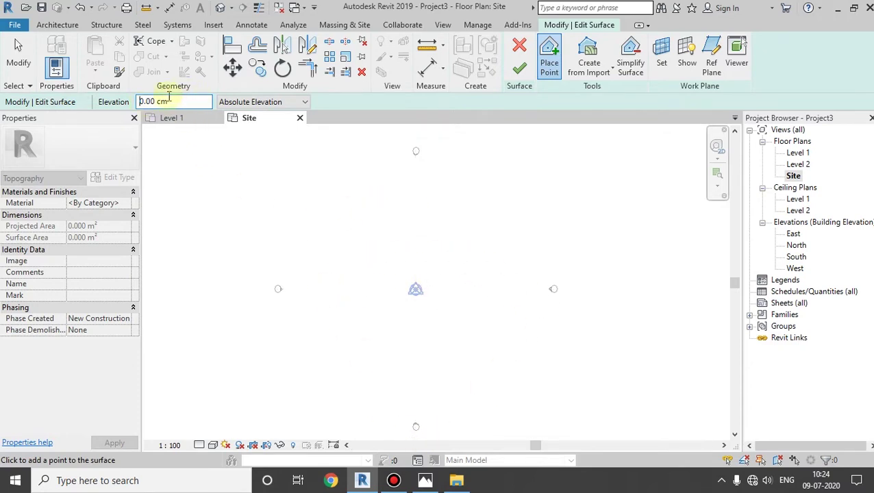
{"action": "left_click", "coordinate": [334, 221]}
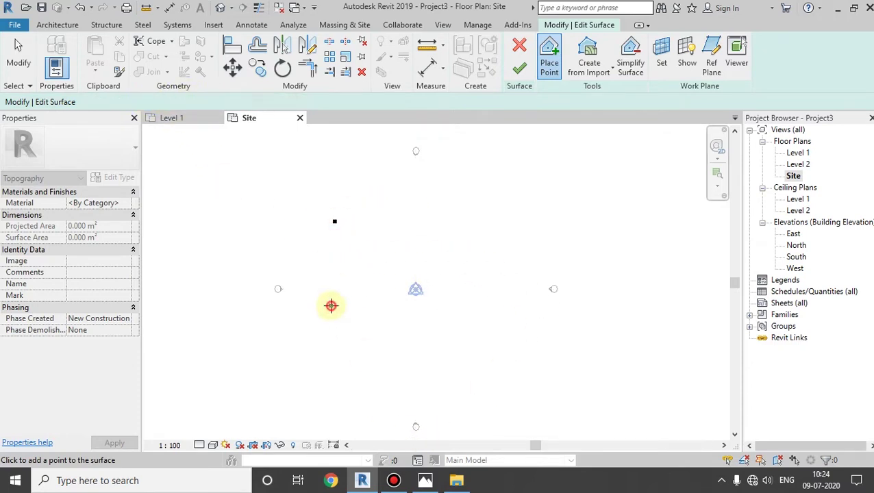
{"action": "left_click", "coordinate": [331, 306]}
{"action": "left_click", "coordinate": [329, 364]}
{"action": "left_click", "coordinate": [458, 381]}
{"action": "left_click", "coordinate": [555, 376]}
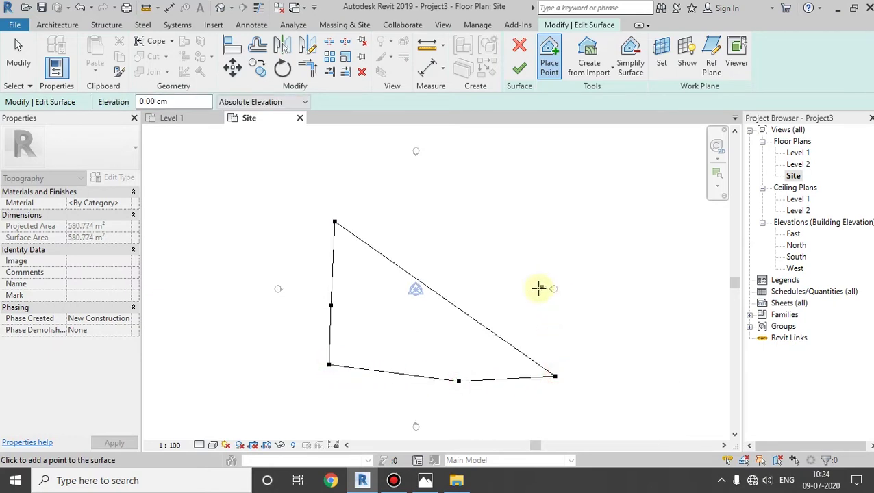
{"action": "left_click", "coordinate": [538, 289]}
{"action": "left_click", "coordinate": [522, 218]}
{"action": "left_click", "coordinate": [410, 177]}
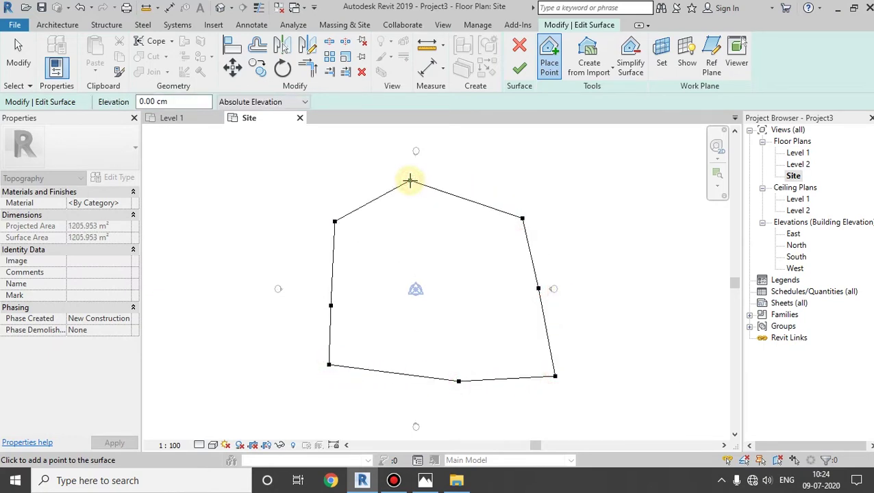
{"action": "left_click", "coordinate": [134, 104]}
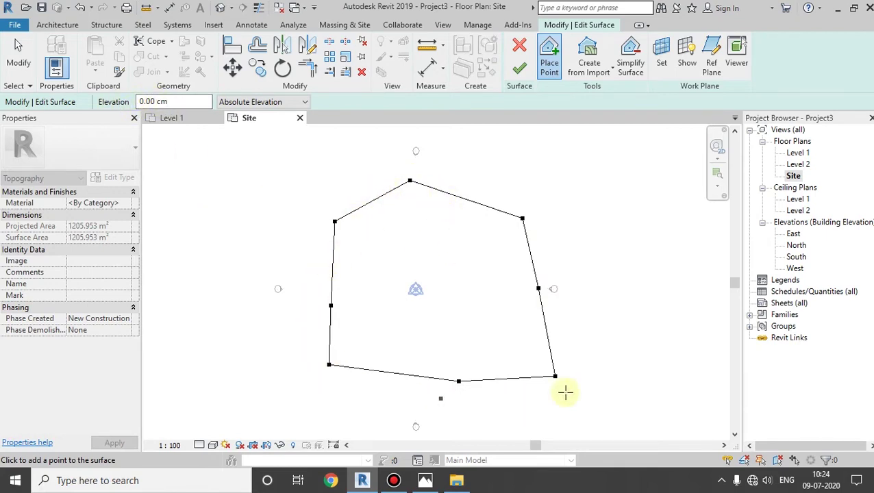
{"action": "left_click", "coordinate": [413, 224]}
{"action": "left_click", "coordinate": [449, 212]}
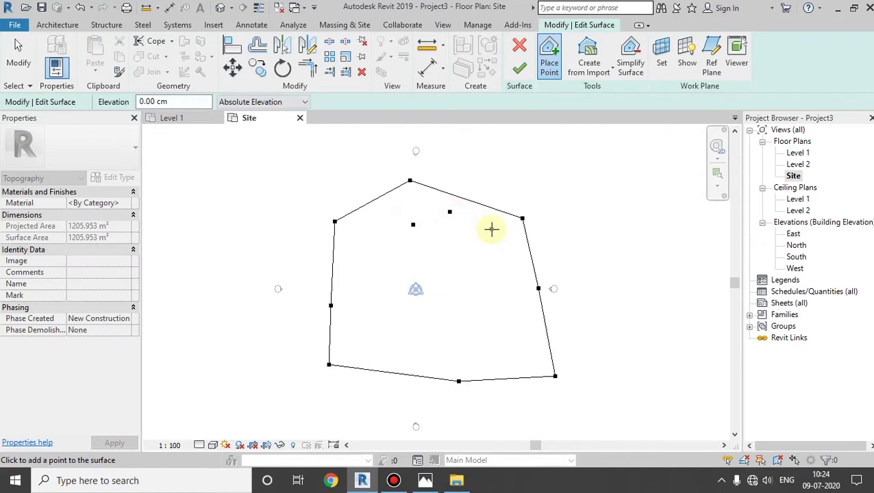
{"action": "key", "text": "ctrl+z"}
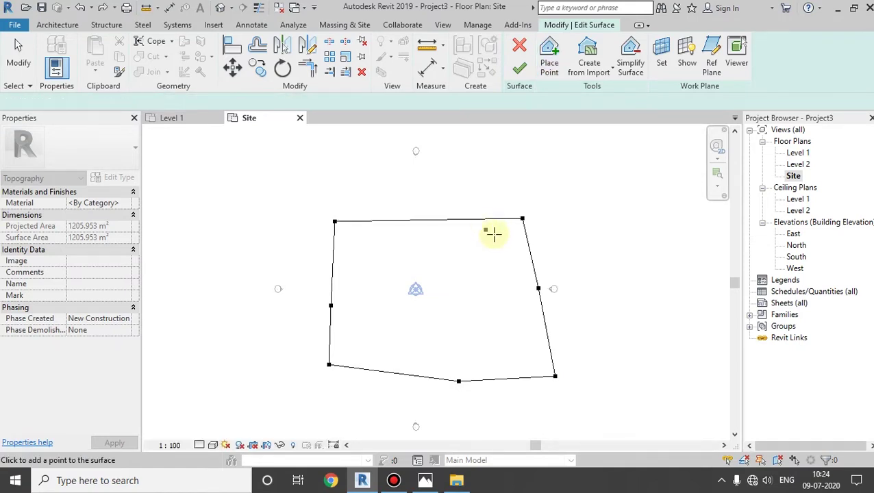
{"action": "key", "text": "ctrl+z"}
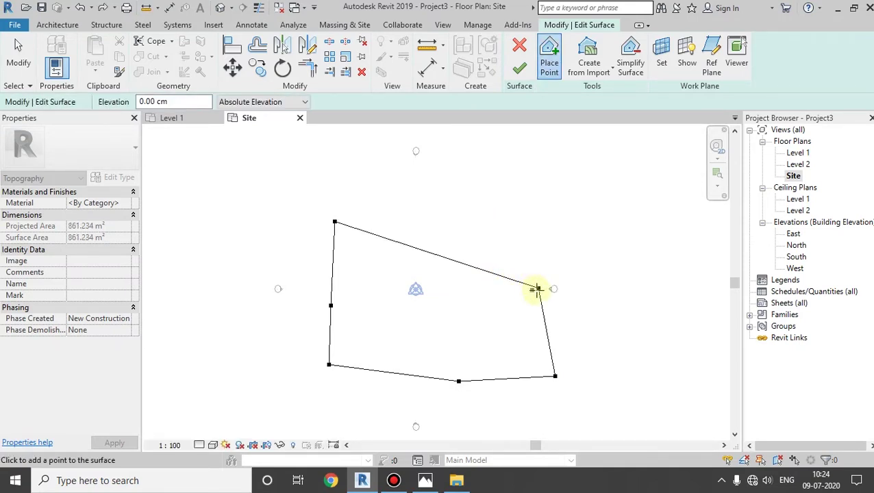
{"action": "left_click", "coordinate": [460, 276]}
{"action": "left_click", "coordinate": [444, 196]}
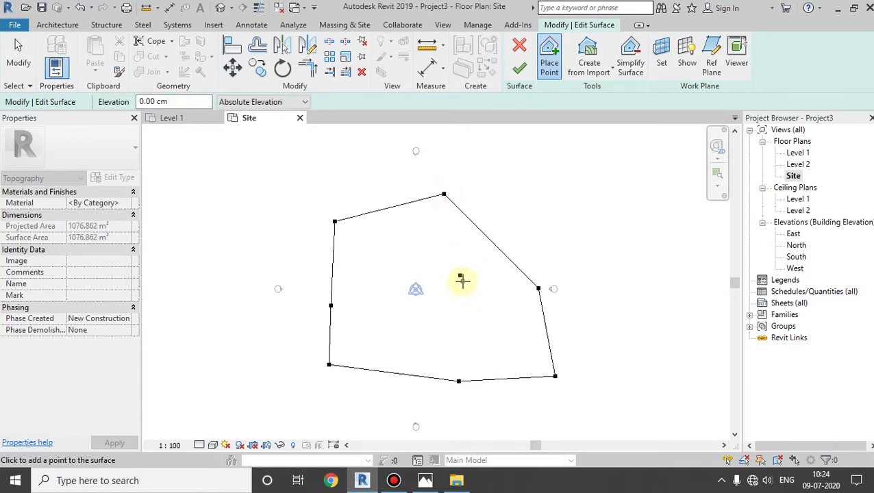
{"action": "key", "text": "ctrl+z"}
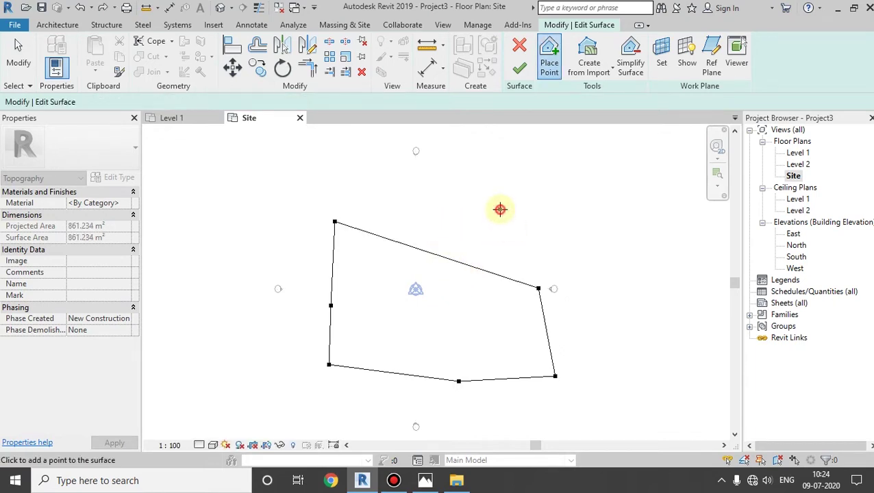
Step: Place two 0 cm elevation points on the north side to complete the toposurface outline
{"action": "left_click", "coordinate": [500, 209]}
{"action": "left_click", "coordinate": [408, 177]}
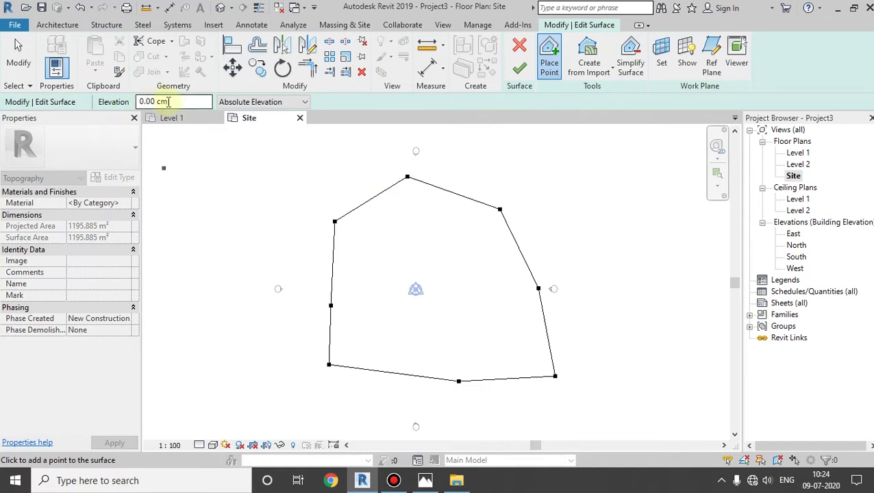
Step: Set the point elevation to 500 cm and place a ring of eight points inside the outer boundary
{"action": "double_click", "coordinate": [157, 101]}
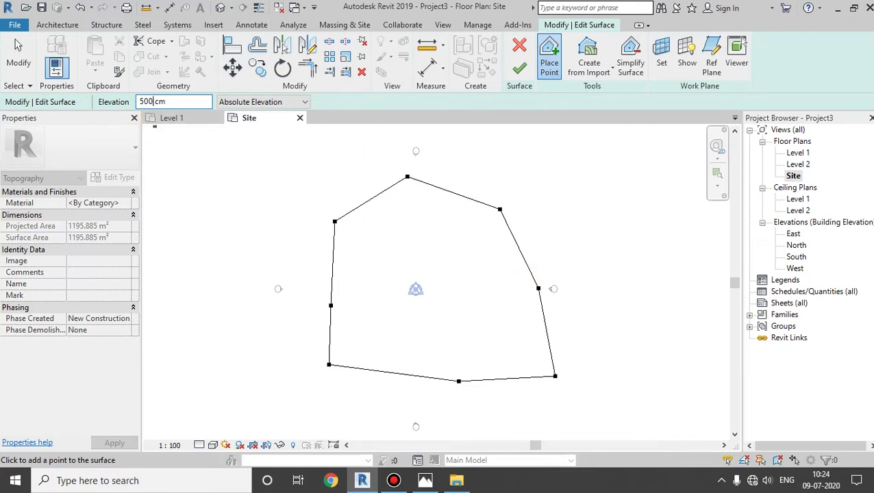
{"action": "left_click", "coordinate": [389, 220]}
{"action": "left_click", "coordinate": [353, 274]}
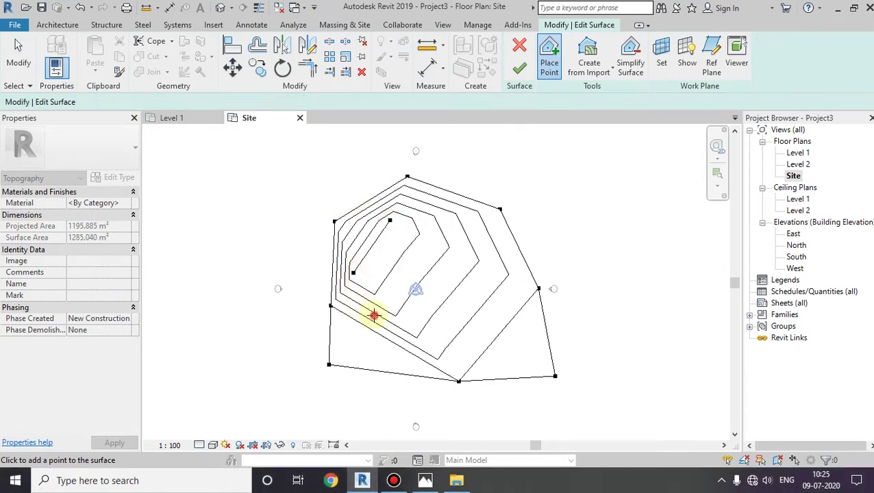
{"action": "left_click", "coordinate": [374, 316]}
{"action": "left_click", "coordinate": [454, 338]}
{"action": "left_click", "coordinate": [512, 320]}
{"action": "left_click", "coordinate": [493, 266]}
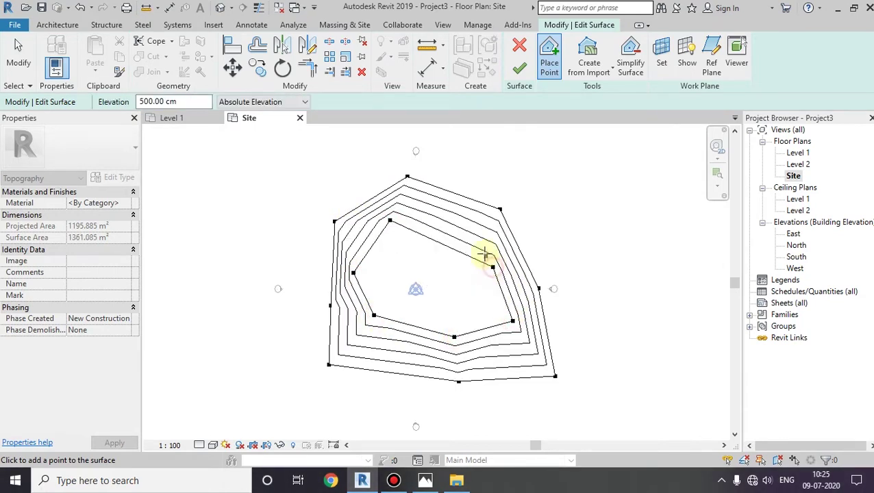
{"action": "left_click", "coordinate": [461, 225]}
{"action": "left_click", "coordinate": [424, 215]}
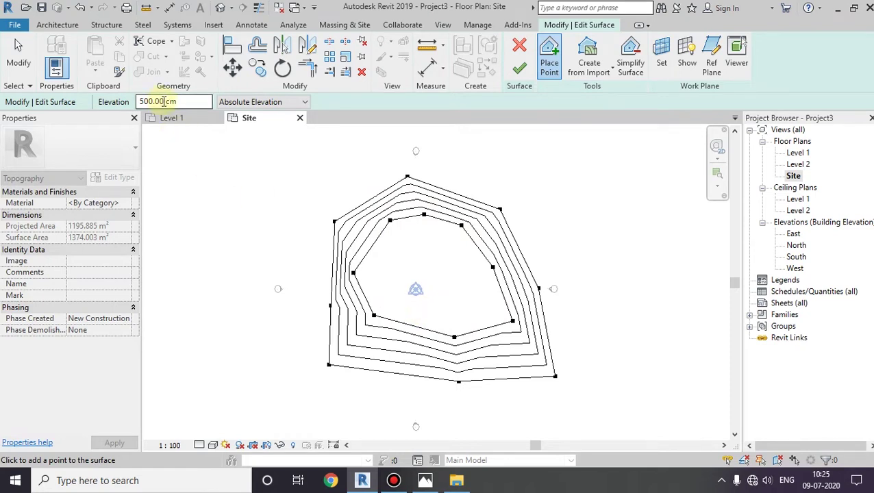
Step: Set the point elevation to 1000 cm, place seven points as an innermost ring, and finish the toposurface
{"action": "left_click_drag", "start_coordinate": [164, 102], "coordinate": [115, 105]}
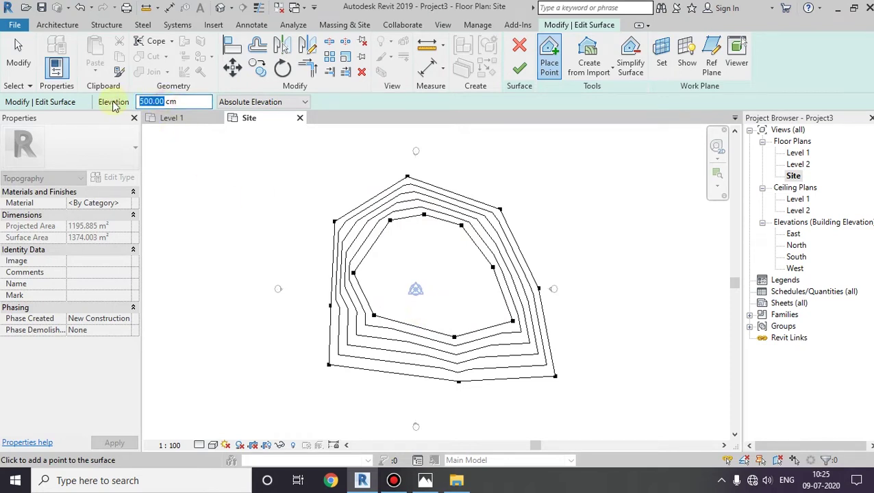
{"action": "type", "text": "1"}
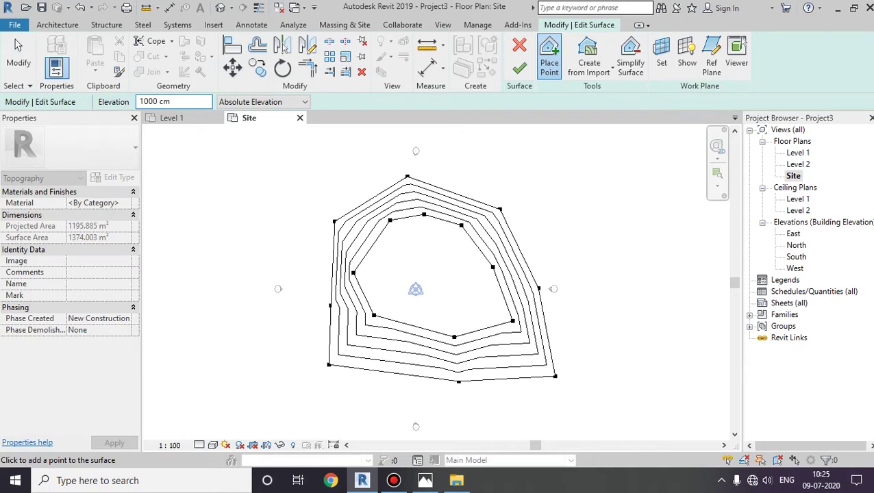
{"action": "left_click", "coordinate": [400, 235]}
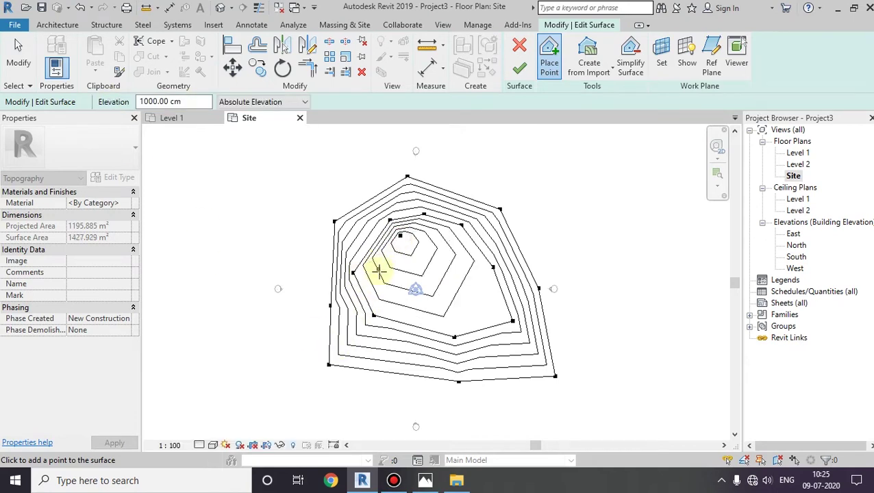
{"action": "left_click", "coordinate": [378, 271]}
{"action": "left_click", "coordinate": [398, 296]}
{"action": "left_click", "coordinate": [449, 305]}
{"action": "left_click", "coordinate": [477, 285]}
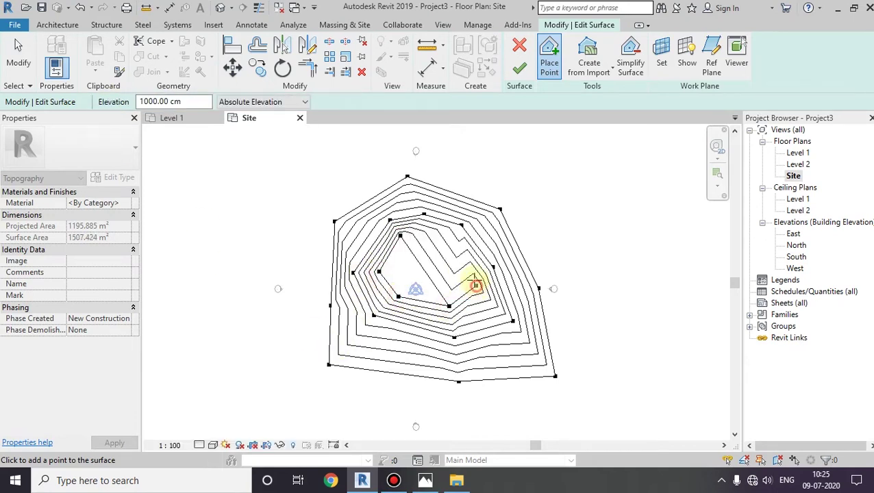
{"action": "left_click", "coordinate": [450, 261]}
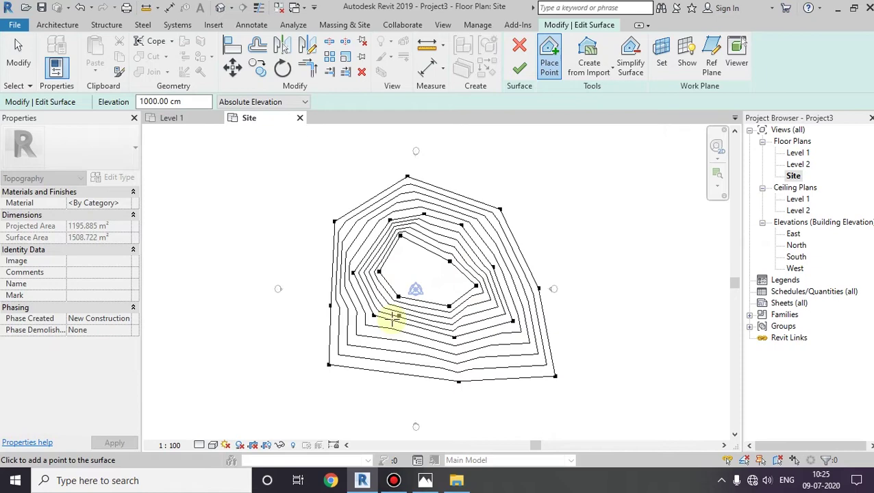
{"action": "left_click", "coordinate": [432, 244]}
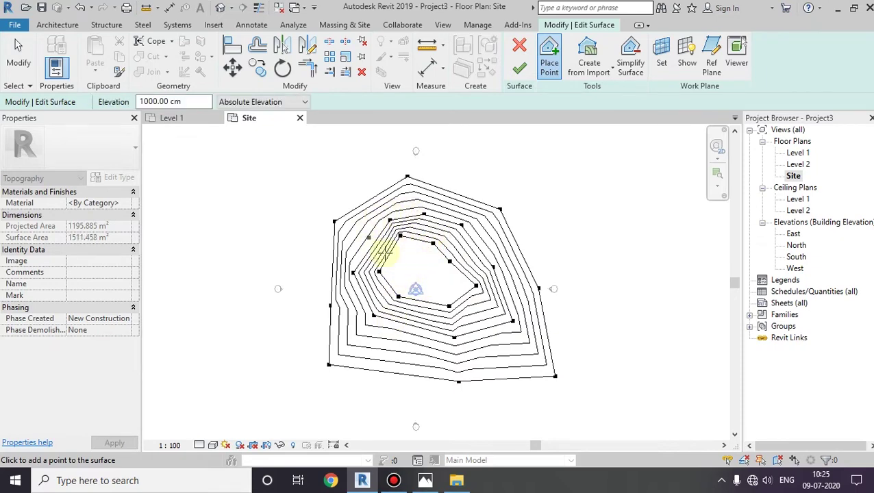
{"action": "left_click", "coordinate": [520, 67]}
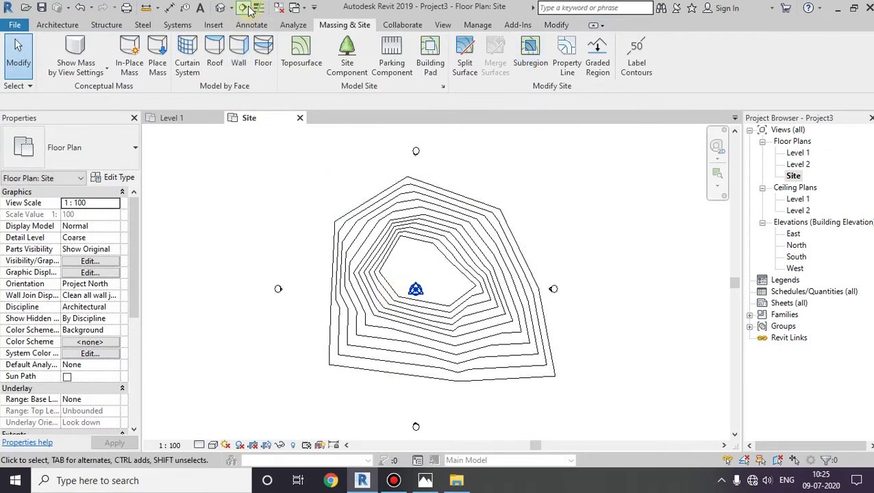
Step: Open the default 3D view of the toposurface and set its visual style to Shaded
{"action": "left_click", "coordinate": [222, 12]}
{"action": "left_click", "coordinate": [370, 266]}
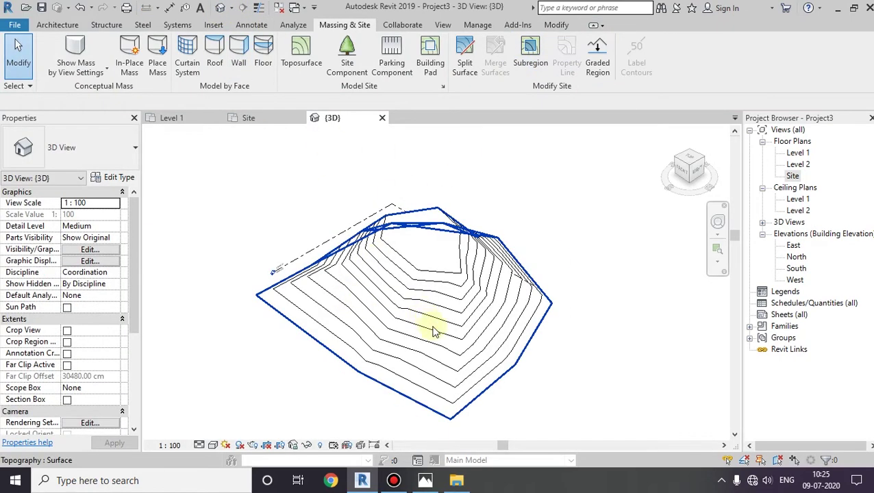
{"action": "middle_click_drag", "start_coordinate": [433, 328], "coordinate": [411, 377], "text": "shift"}
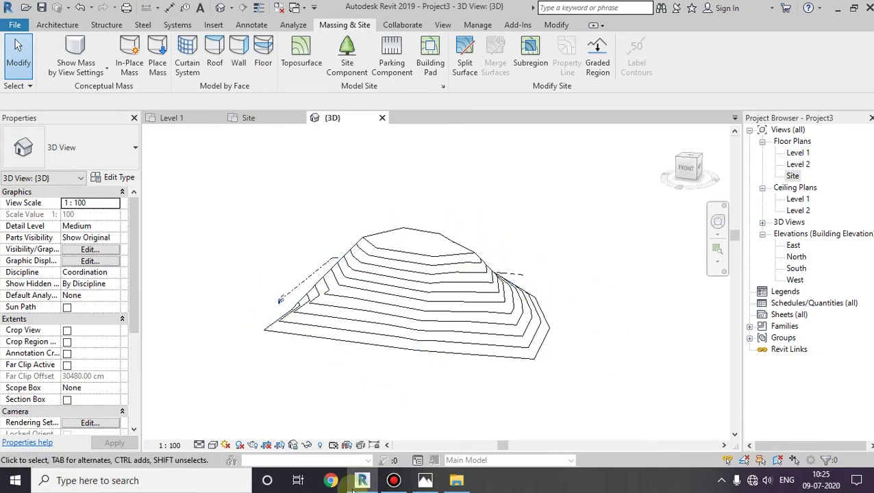
{"action": "left_click", "coordinate": [213, 445]}
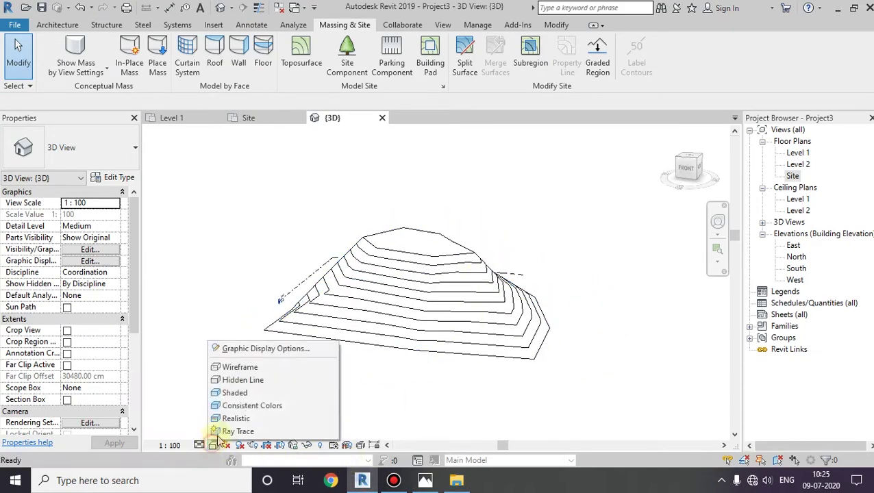
{"action": "left_click", "coordinate": [233, 392]}
Step: Turn off the section box in the 3D view so the whole toposurface is shown uncut
{"action": "mouse_move", "coordinate": [486, 353]}
{"action": "middle_mouse_down", "text": "shift"}
{"action": "mouse_move", "coordinate": [273, 400]}
{"action": "mouse_move", "coordinate": [560, 377]}
{"action": "mouse_move", "coordinate": [500, 370]}
{"action": "mouse_move", "coordinate": [500, 398]}
{"action": "mouse_move", "coordinate": [617, 411]}
{"action": "mouse_move", "coordinate": [558, 382]}
{"action": "mouse_move", "coordinate": [499, 399]}
{"action": "mouse_move", "coordinate": [563, 370]}
{"action": "middle_mouse_up", "text": "shift"}
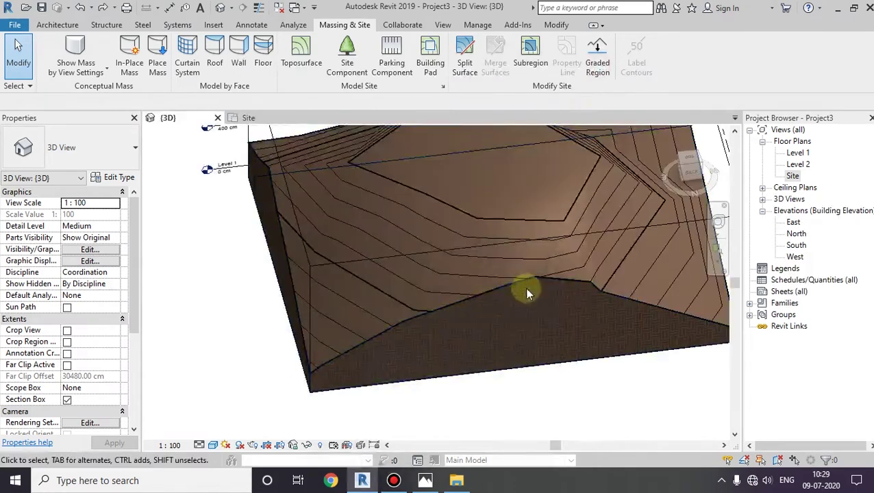
{"action": "middle_click_drag", "start_coordinate": [525, 288], "coordinate": [485, 245], "text": "shift"}
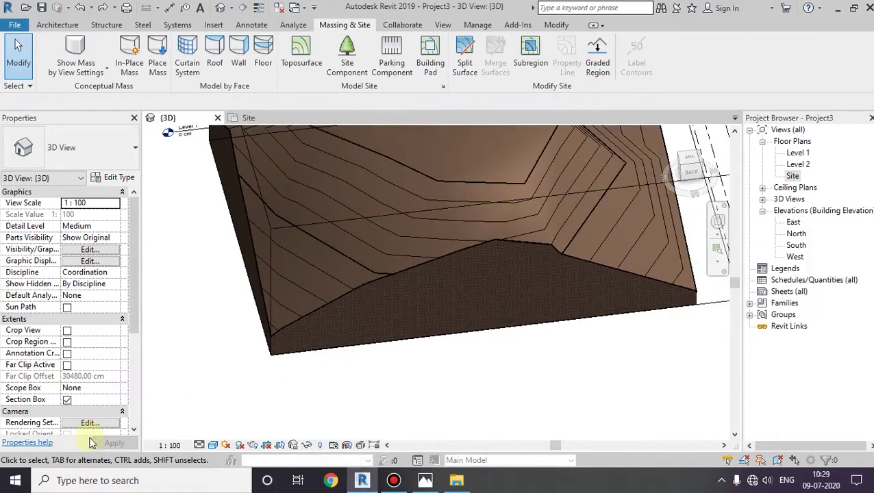
{"action": "left_click", "coordinate": [67, 400]}
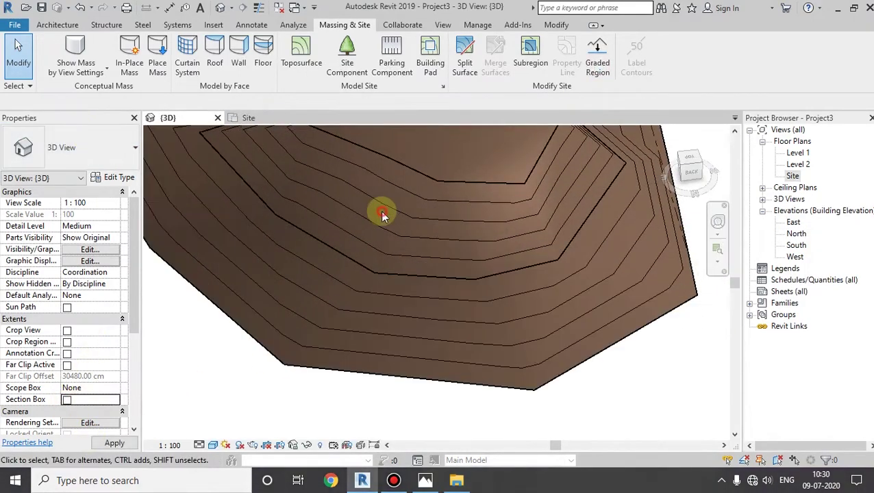
Step: Assign the Site - Grass material to the toposurface
{"action": "left_click", "coordinate": [433, 209]}
{"action": "middle_click_drag", "start_coordinate": [433, 209], "coordinate": [95, 211], "text": "shift"}
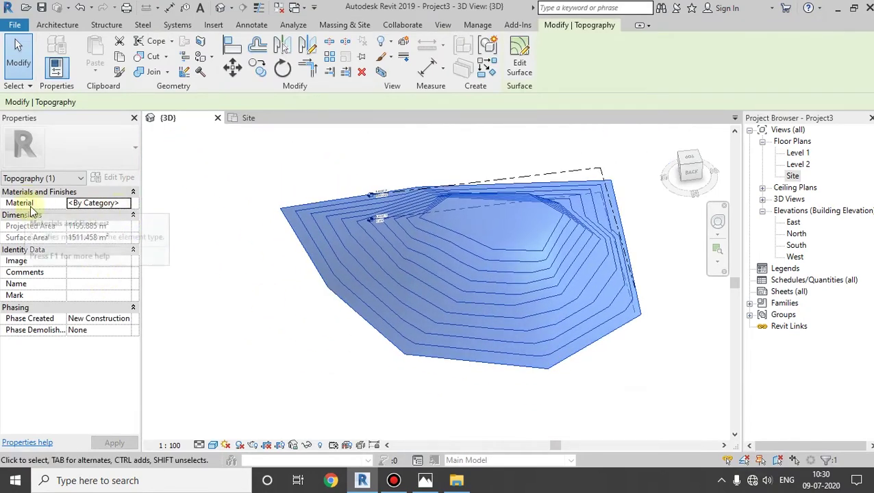
{"action": "left_click", "coordinate": [127, 203]}
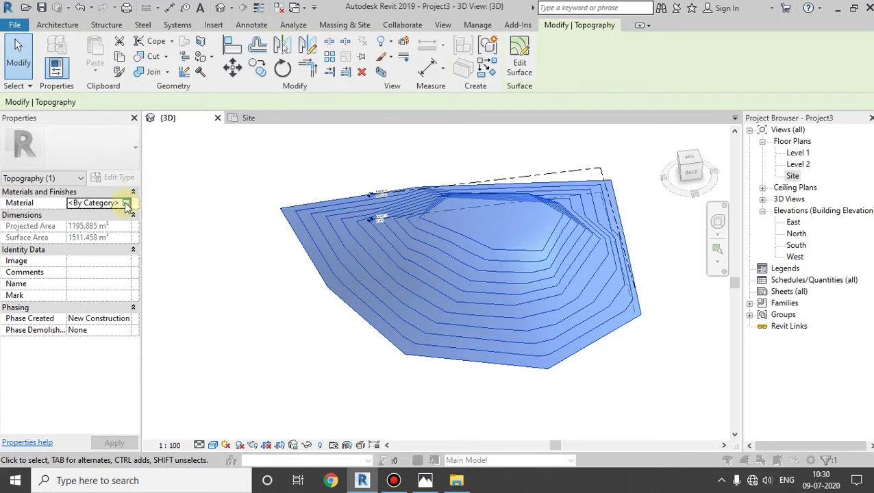
{"action": "left_click", "coordinate": [127, 203]}
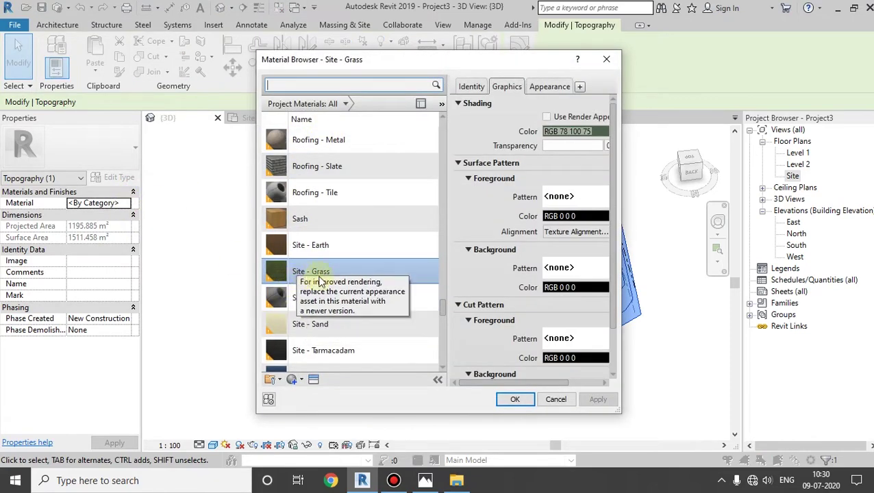
{"action": "left_click", "coordinate": [331, 274]}
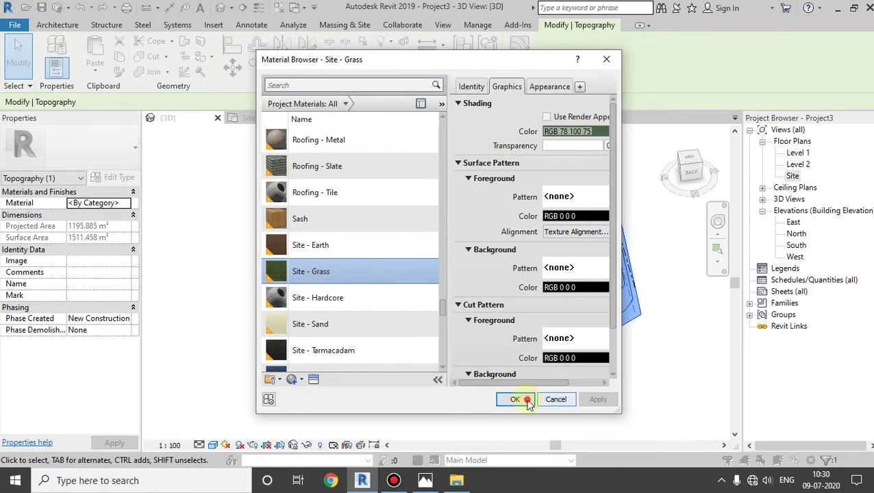
{"action": "left_click", "coordinate": [515, 399]}
{"action": "left_click", "coordinate": [579, 366]}
Step: Set the 3D view's visual style to Realistic and inspect the grass surface from several angles
{"action": "scroll", "coordinate": [515, 244], "scroll_direction": "up", "scroll_amount": 6}
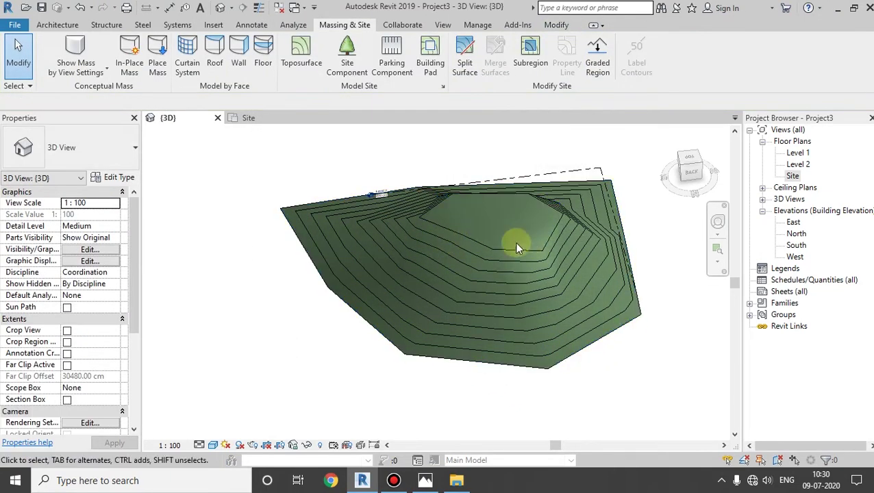
{"action": "middle_click_drag", "start_coordinate": [541, 255], "coordinate": [493, 163]}
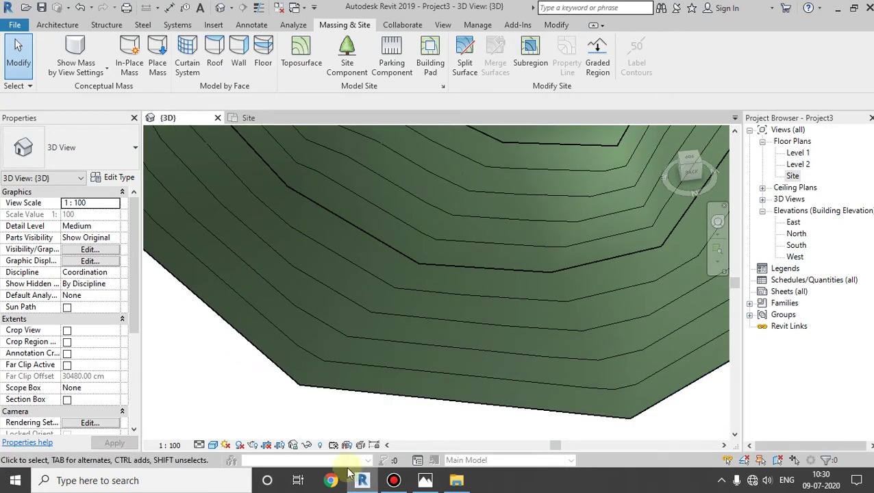
{"action": "left_click", "coordinate": [213, 446]}
{"action": "left_click", "coordinate": [236, 418]}
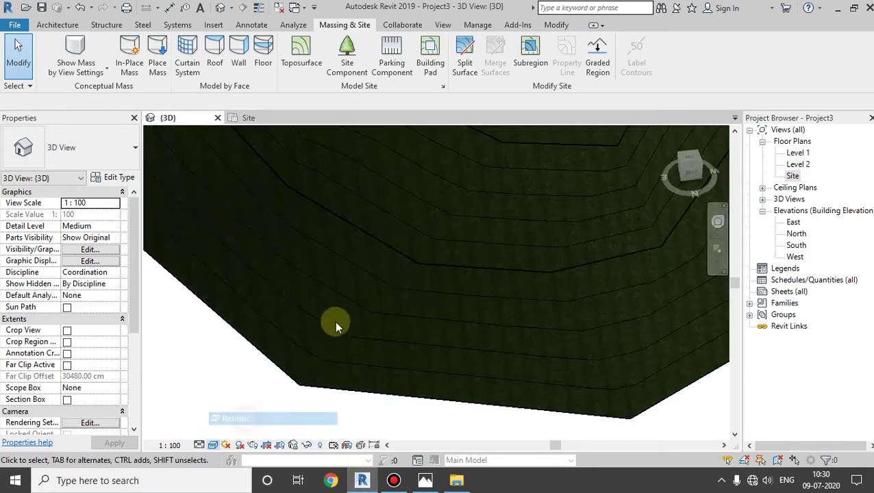
{"action": "middle_click_drag", "start_coordinate": [537, 361], "coordinate": [470, 176], "text": "shift"}
{"action": "scroll", "coordinate": [503, 331], "scroll_direction": "up", "scroll_amount": 3}
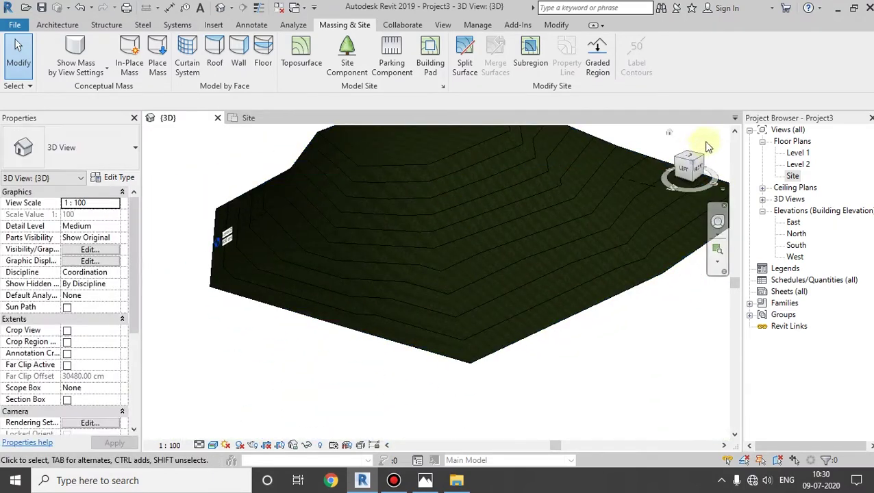
{"action": "left_click", "coordinate": [686, 160]}
Step: Open the Site plan and label the contours along a line from the innermost contour to the southern boundary
{"action": "double_click", "coordinate": [802, 177]}
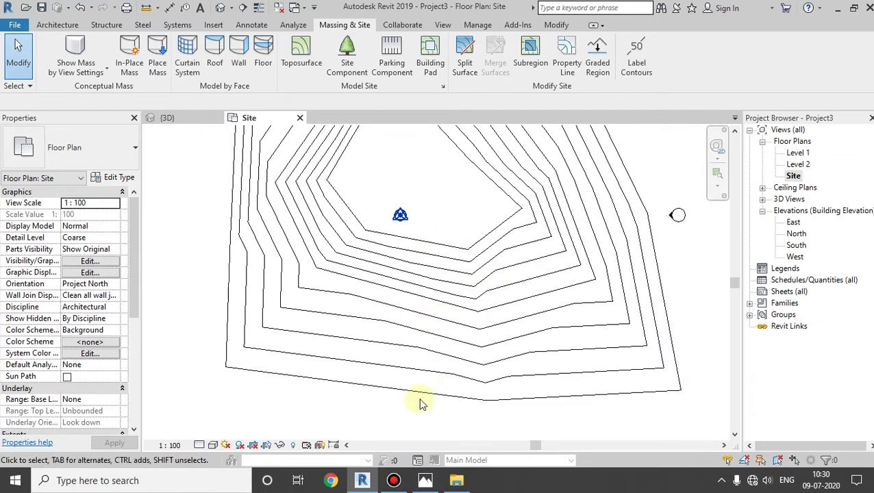
{"action": "left_click", "coordinate": [637, 72]}
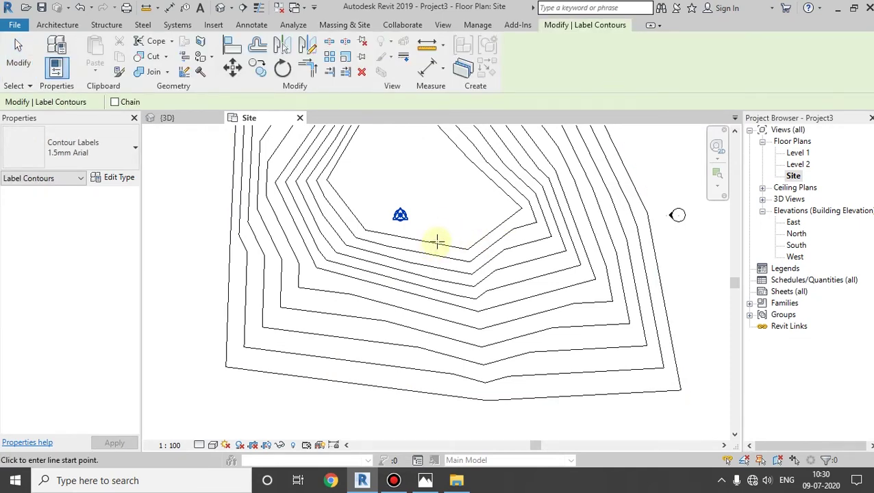
{"action": "left_click", "coordinate": [437, 243]}
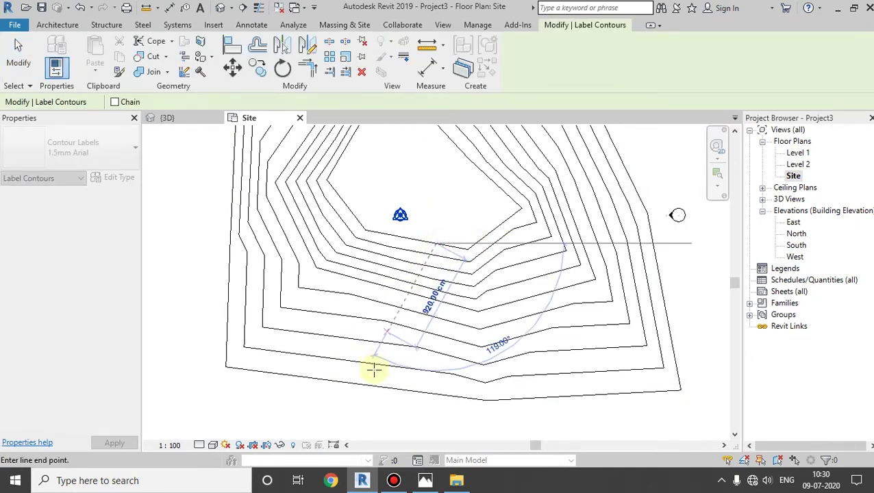
{"action": "left_click", "coordinate": [365, 386]}
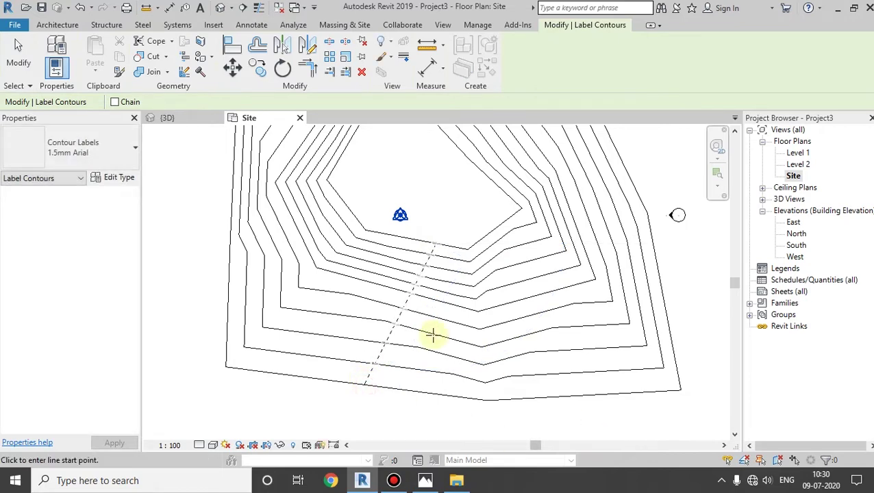
{"action": "scroll", "coordinate": [358, 392], "scroll_direction": "up", "scroll_amount": 6}
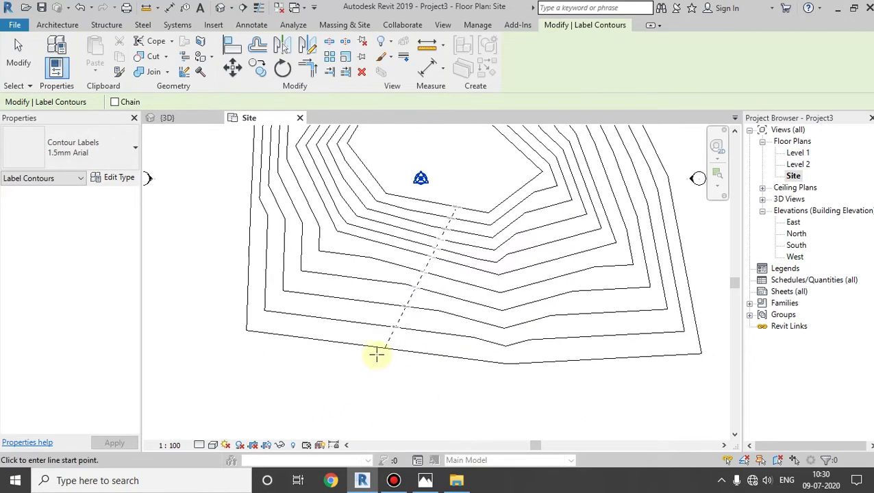
{"action": "middle_click_drag", "start_coordinate": [463, 259], "coordinate": [396, 405]}
Step: Switch to the Photos window to view the contour reference image, and return to Revit to examine the contour labels
{"action": "left_click", "coordinate": [423, 484]}
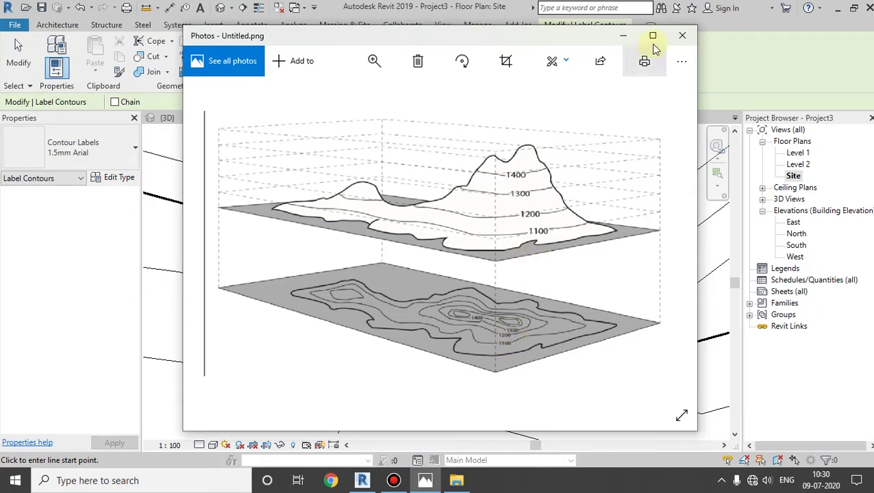
{"action": "left_click", "coordinate": [623, 34]}
{"action": "scroll", "coordinate": [384, 343], "scroll_direction": "down", "scroll_amount": 5}
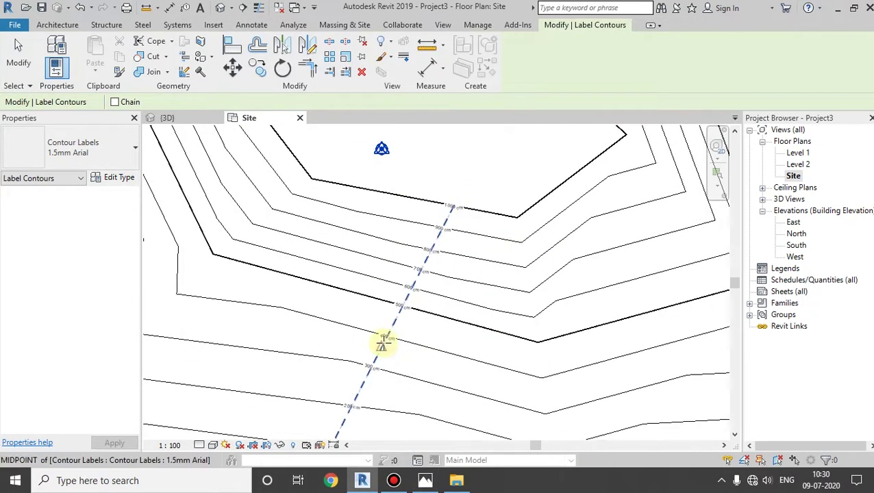
{"action": "scroll", "coordinate": [384, 342], "scroll_direction": "up", "scroll_amount": 5}
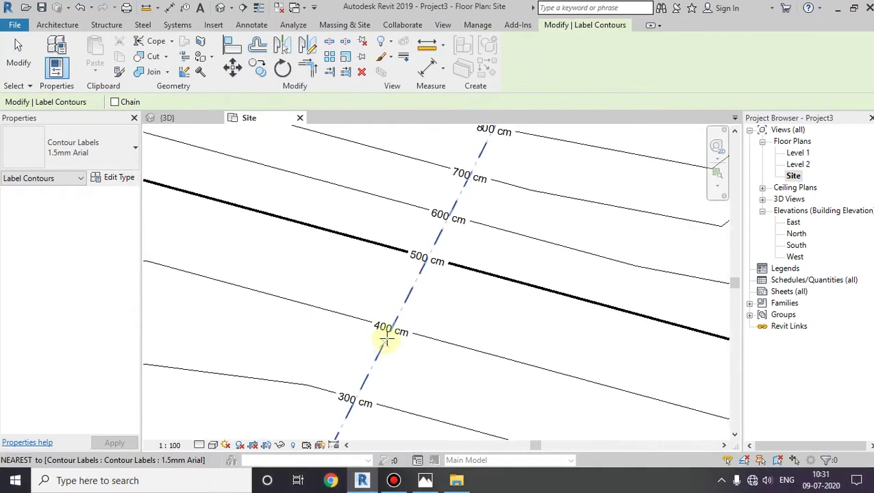
Step: Set the text size of the 1.5mm Arial contour label type to 5 mm and end the labelling command
{"action": "left_click", "coordinate": [117, 177]}
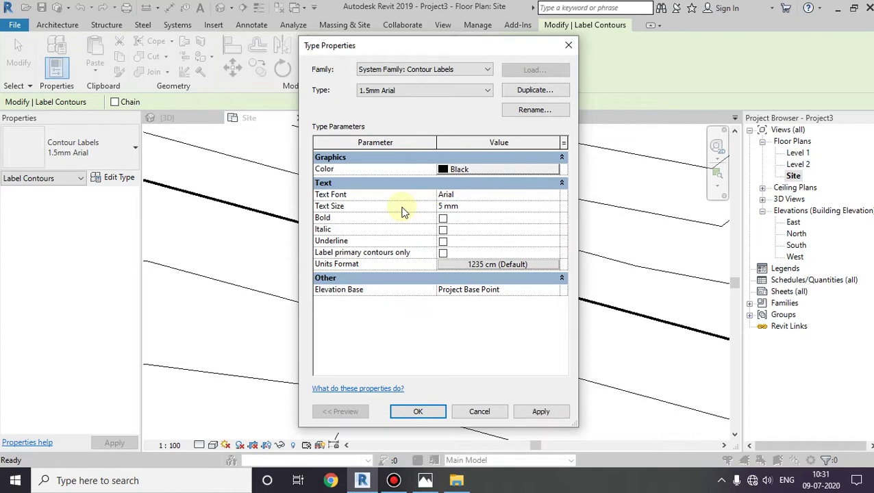
{"action": "left_click", "coordinate": [419, 412]}
{"action": "scroll", "coordinate": [468, 341], "scroll_direction": "down", "scroll_amount": 2}
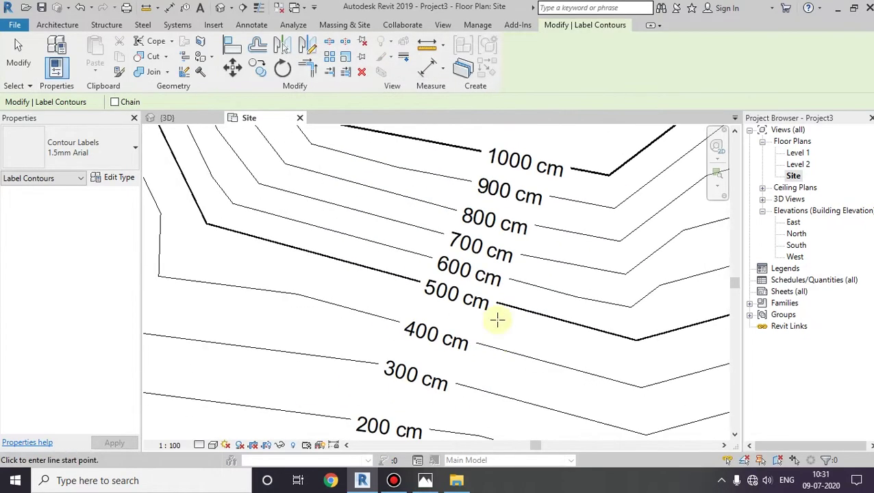
{"action": "scroll", "coordinate": [542, 224], "scroll_direction": "down", "scroll_amount": 1}
{"action": "scroll", "coordinate": [508, 274], "scroll_direction": "down", "scroll_amount": 3}
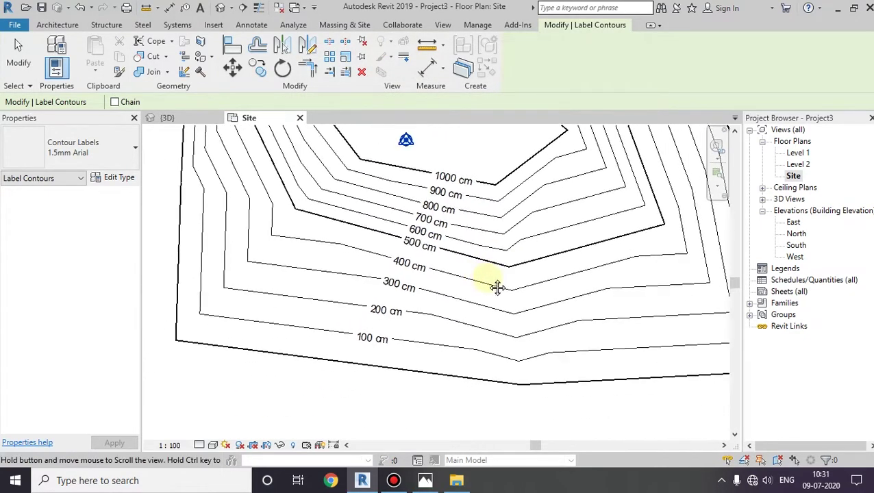
{"action": "key", "text": "Escape"}
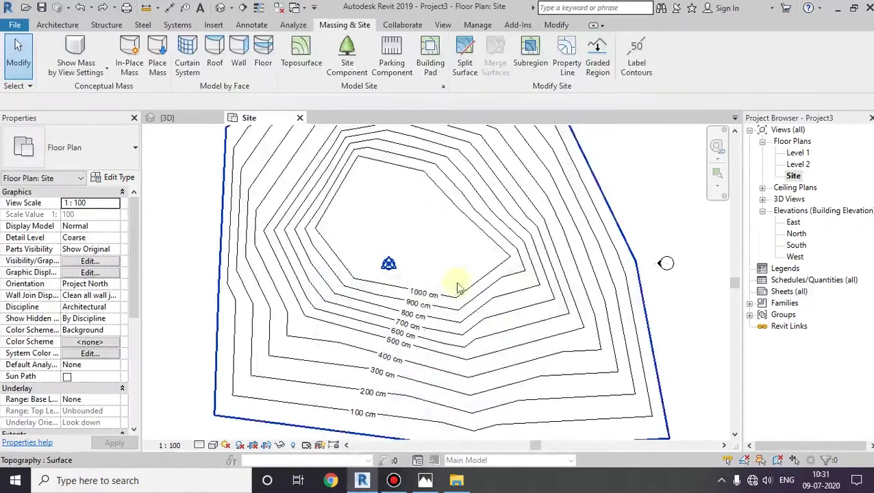
Step: Delete the toposurface together with its contour labels from the Site plan
{"action": "scroll", "coordinate": [432, 315], "scroll_direction": "down", "scroll_amount": 2}
{"action": "left_click_drag", "start_coordinate": [577, 414], "coordinate": [421, 315]}
{"action": "key", "text": "Delete"}
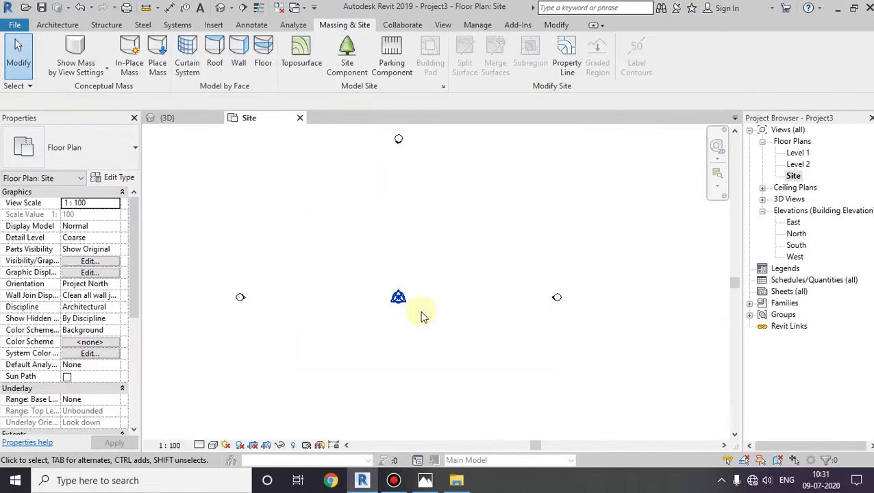
Step: Close the Site view of Project3 and open the Site floor plan of the Plan1 house model
{"action": "left_click", "coordinate": [300, 118]}
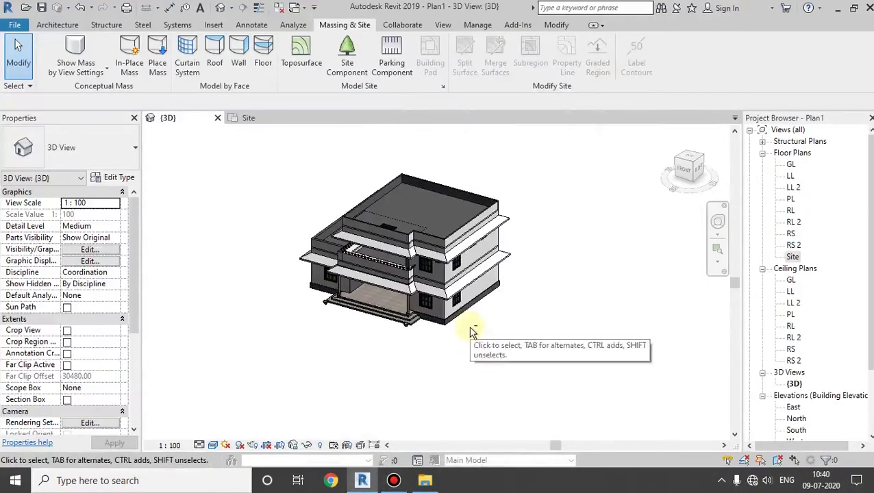
{"action": "middle_click_drag", "start_coordinate": [470, 330], "coordinate": [457, 357], "text": "shift"}
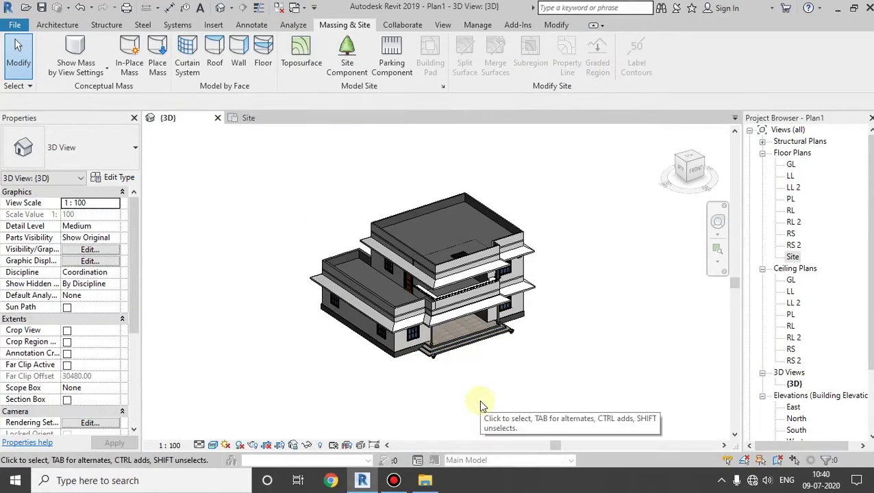
{"action": "left_click", "coordinate": [792, 256]}
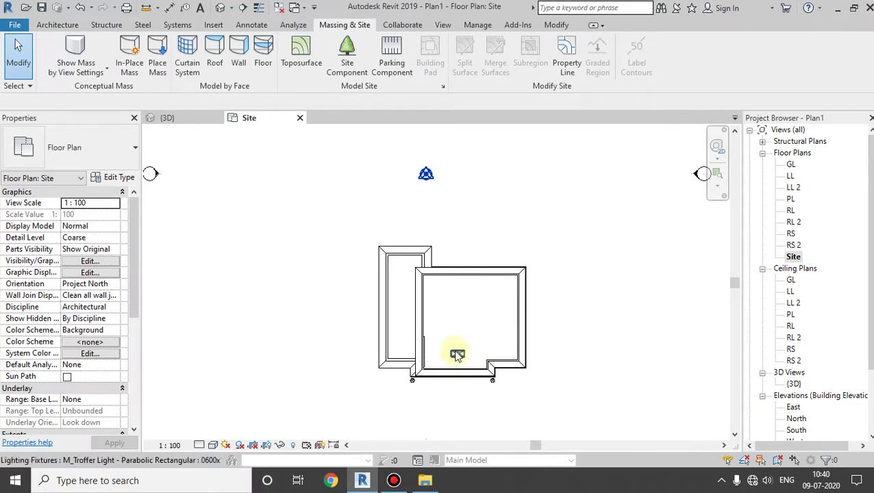
Step: Start a toposurface at absolute elevation 0 and place boundary points along the plot's western and southern sides
{"action": "left_click", "coordinate": [299, 68]}
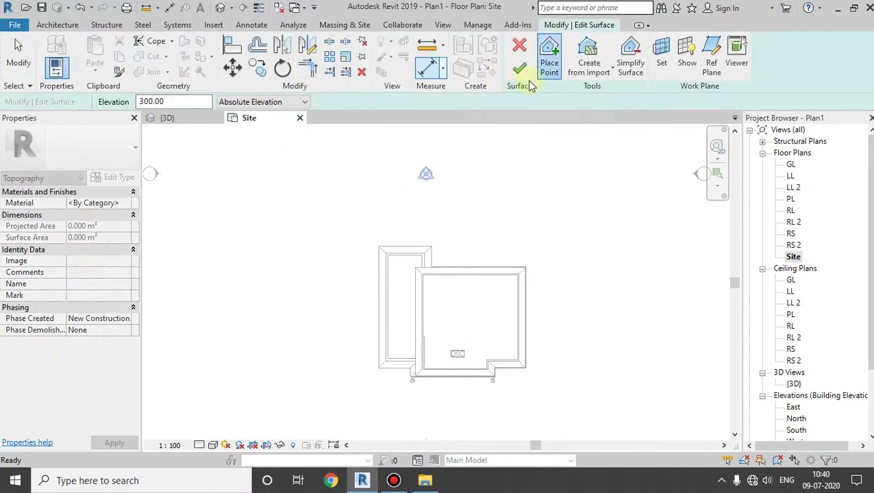
{"action": "left_click", "coordinate": [176, 104]}
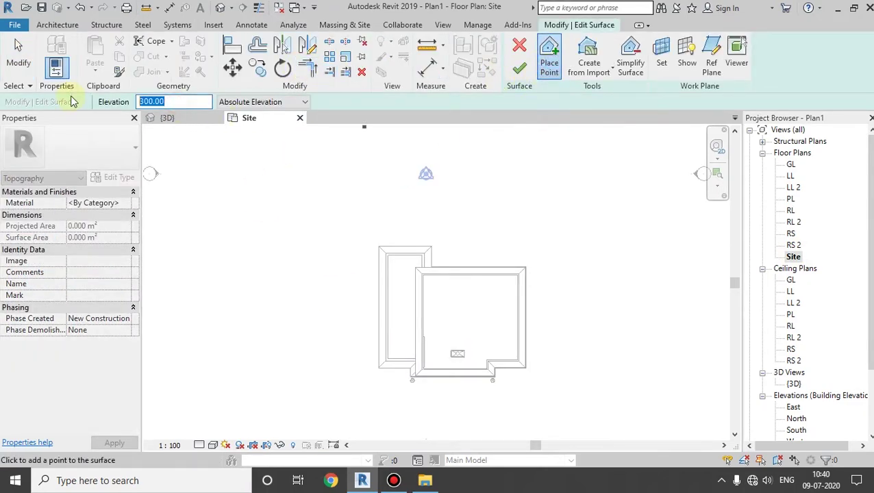
{"action": "scroll", "coordinate": [322, 313], "scroll_direction": "down", "scroll_amount": 2}
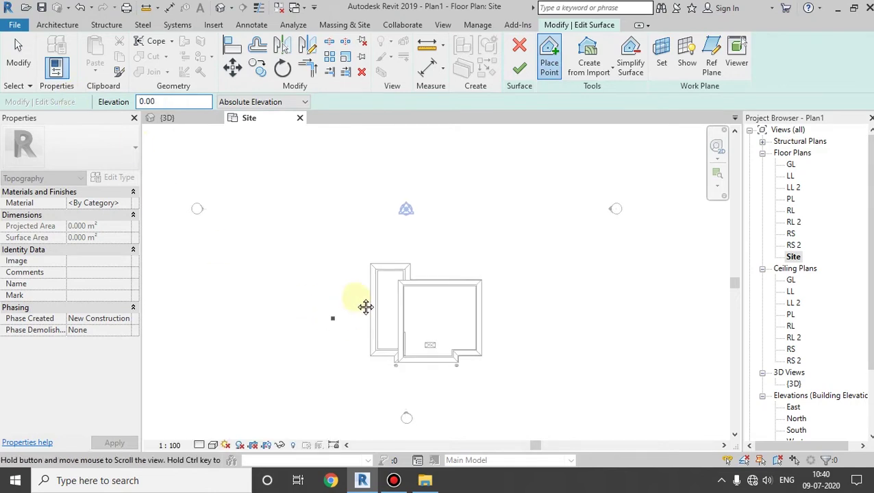
{"action": "middle_click_drag", "start_coordinate": [365, 306], "coordinate": [413, 267]}
{"action": "left_click", "coordinate": [296, 168]}
{"action": "left_click", "coordinate": [288, 258]}
{"action": "left_click", "coordinate": [286, 330]}
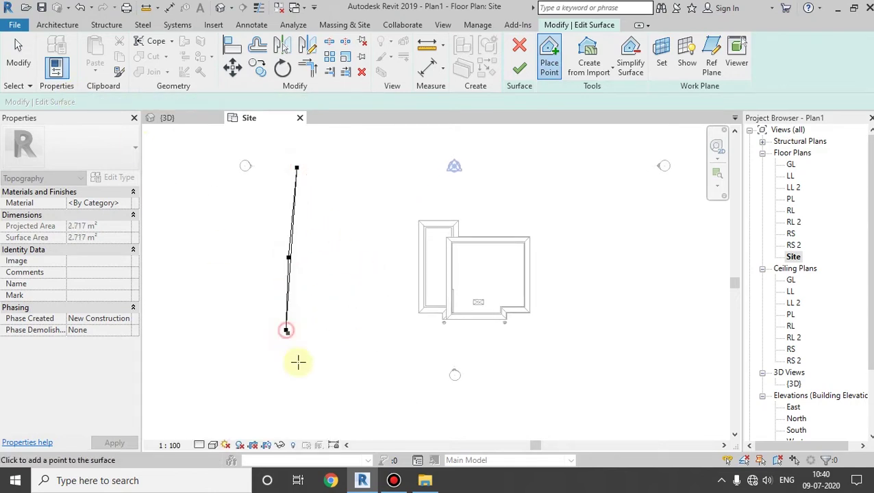
{"action": "left_click", "coordinate": [300, 377]}
{"action": "left_click", "coordinate": [378, 376]}
{"action": "left_click", "coordinate": [440, 388]}
{"action": "left_click", "coordinate": [564, 381]}
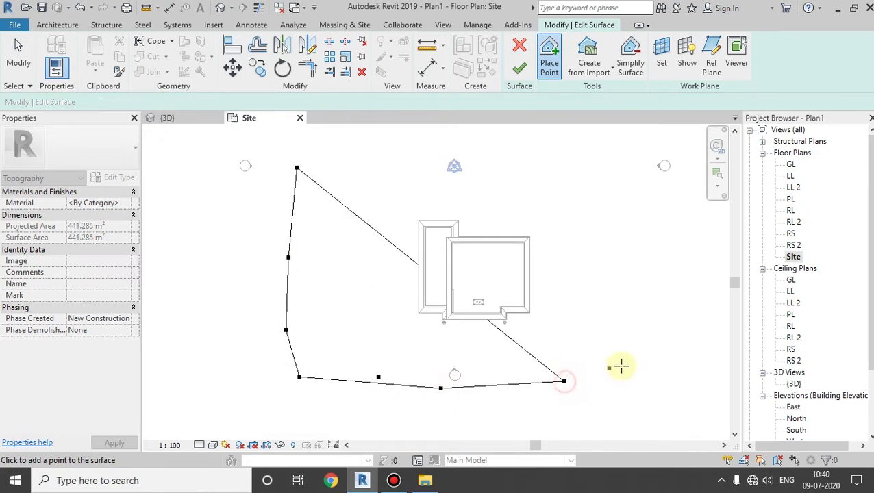
Step: Place further elevation-0 points along the eastern and northern sides to complete the boundary around the house
{"action": "left_click", "coordinate": [648, 355]}
{"action": "left_click", "coordinate": [664, 267]}
{"action": "left_click", "coordinate": [659, 207]}
{"action": "left_click", "coordinate": [637, 161]}
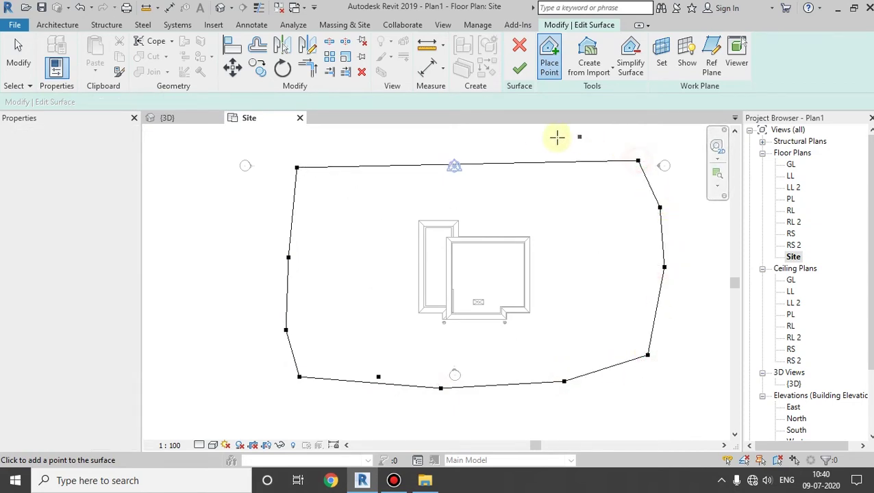
{"action": "left_click", "coordinate": [539, 138]}
{"action": "left_click", "coordinate": [431, 130]}
{"action": "left_click", "coordinate": [369, 148]}
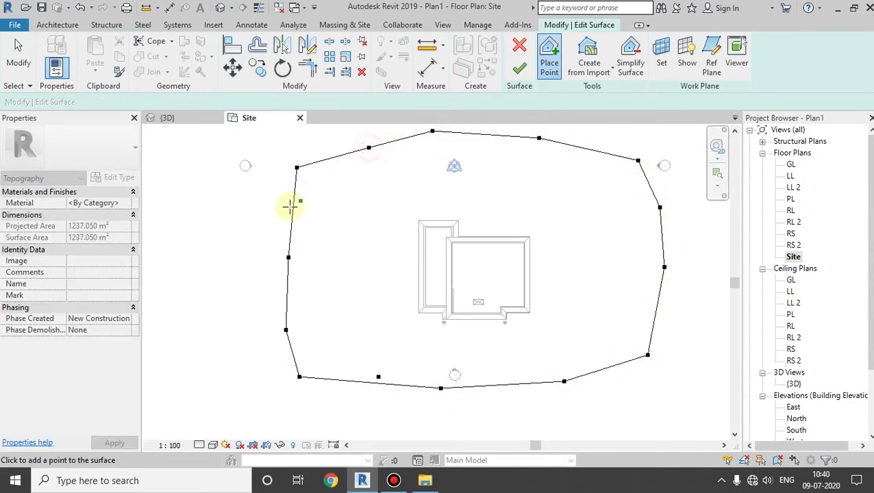
{"action": "left_click", "coordinate": [288, 207]}
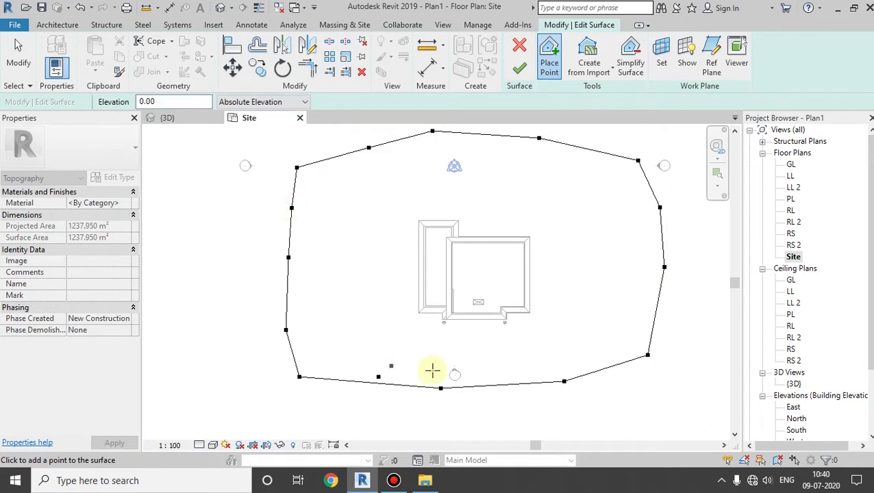
Step: Set the elevation to 300 and place five surface points between the western boundary and the house's west wall
{"action": "middle_click_drag", "start_coordinate": [451, 344], "coordinate": [439, 335]}
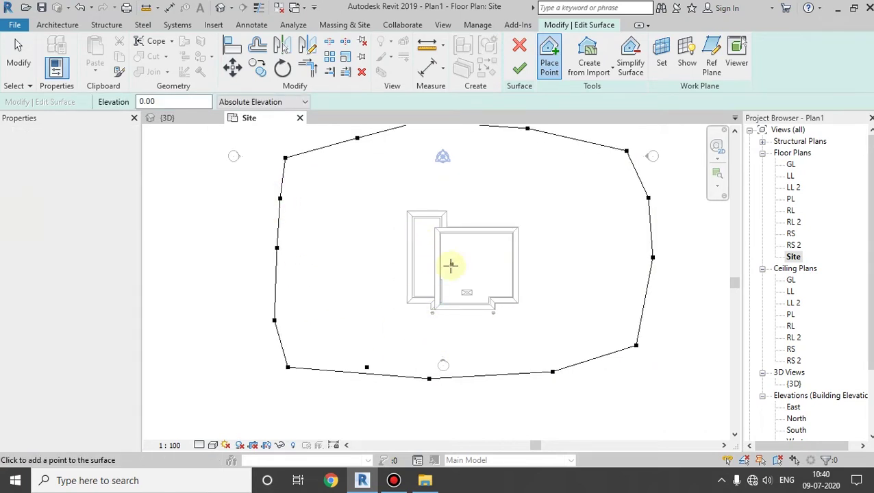
{"action": "left_click", "coordinate": [293, 158]}
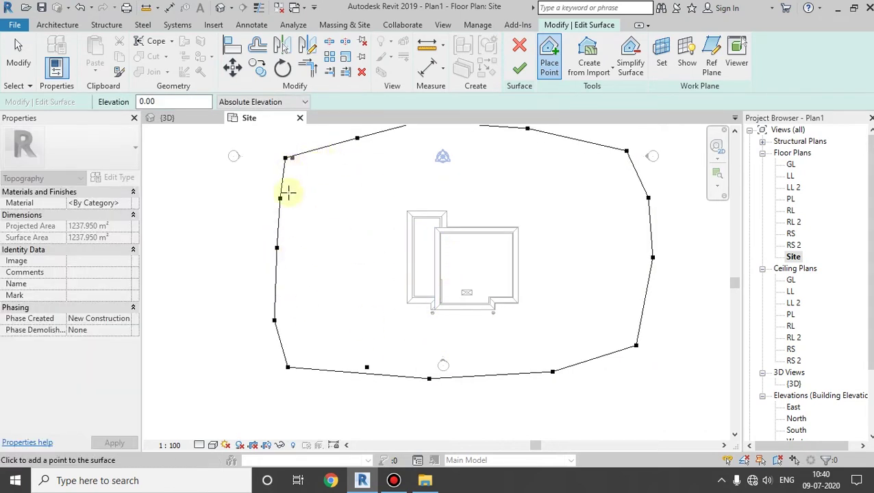
{"action": "left_click", "coordinate": [590, 263]}
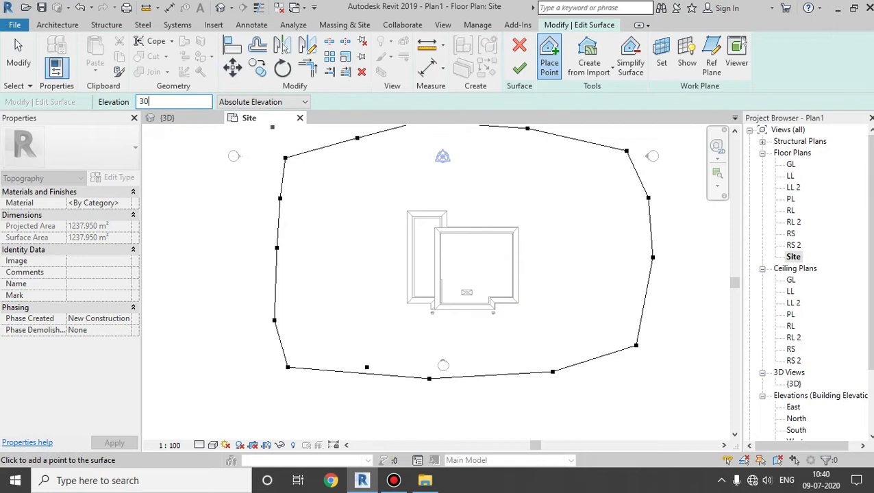
{"action": "left_click", "coordinate": [341, 195]}
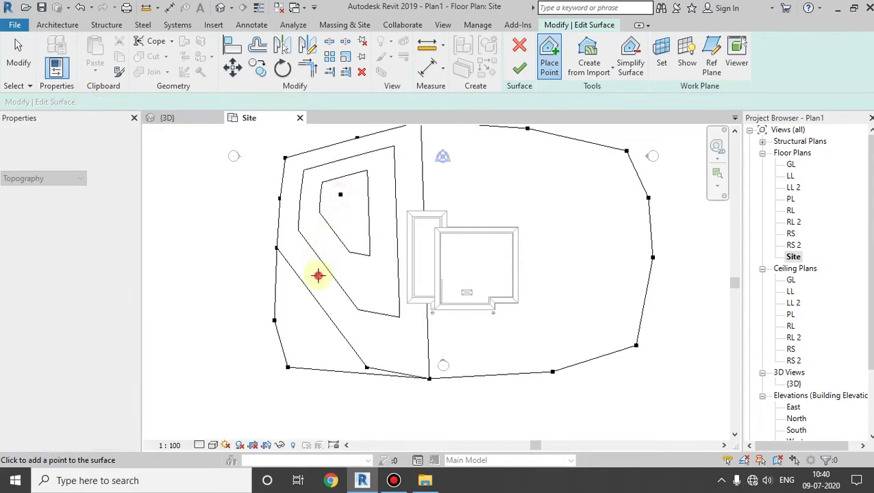
{"action": "left_click", "coordinate": [317, 276]}
{"action": "left_click", "coordinate": [376, 315]}
{"action": "left_click", "coordinate": [411, 298]}
{"action": "left_click", "coordinate": [411, 226]}
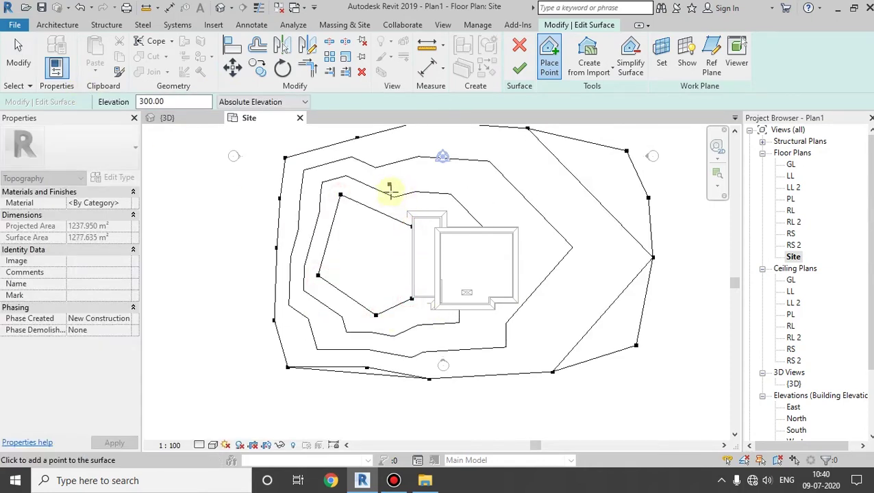
Step: Undo the two points on the house's west wall and place two replacements at elevation 300 farther west
{"action": "key", "text": "Escape"}
{"action": "key", "text": "ctrl+z"}
{"action": "key", "text": "ctrl+z"}
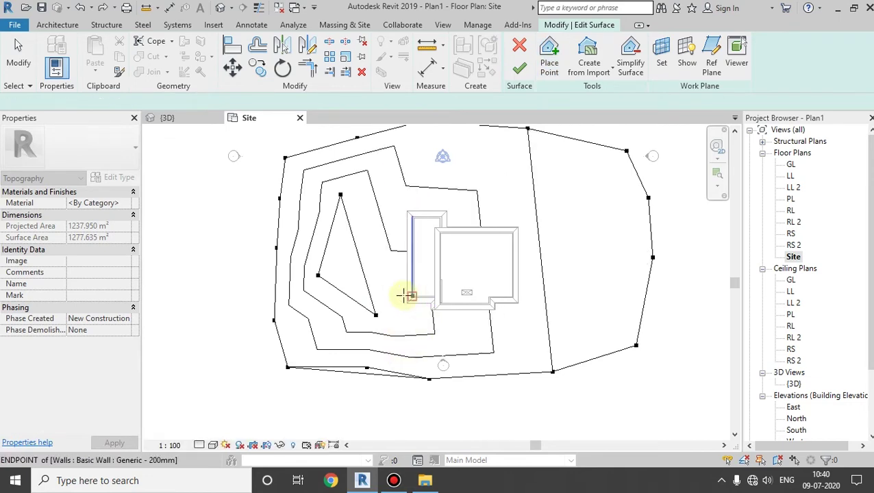
{"action": "left_click", "coordinate": [386, 283]}
{"action": "left_click", "coordinate": [394, 226]}
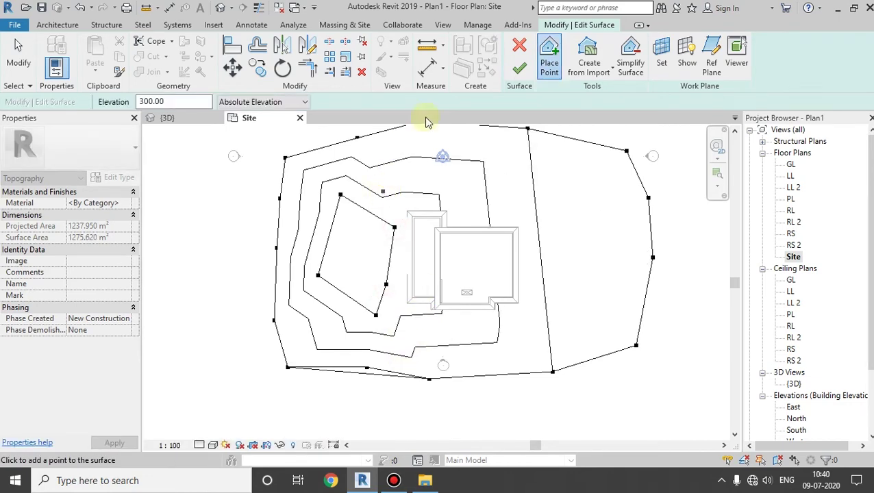
Step: Finish the toposurface and examine the terrain around the house in the 3D view
{"action": "left_click", "coordinate": [520, 69]}
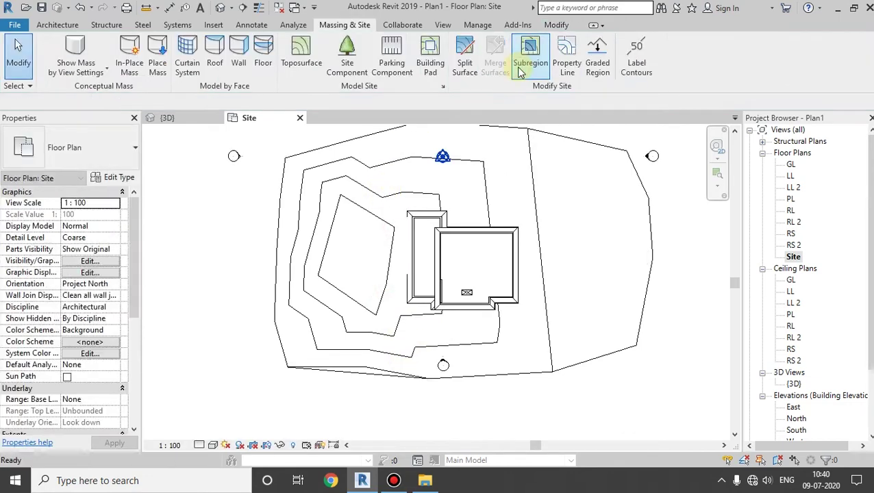
{"action": "left_click", "coordinate": [220, 8]}
{"action": "middle_click_drag", "start_coordinate": [406, 295], "coordinate": [342, 293], "text": "shift"}
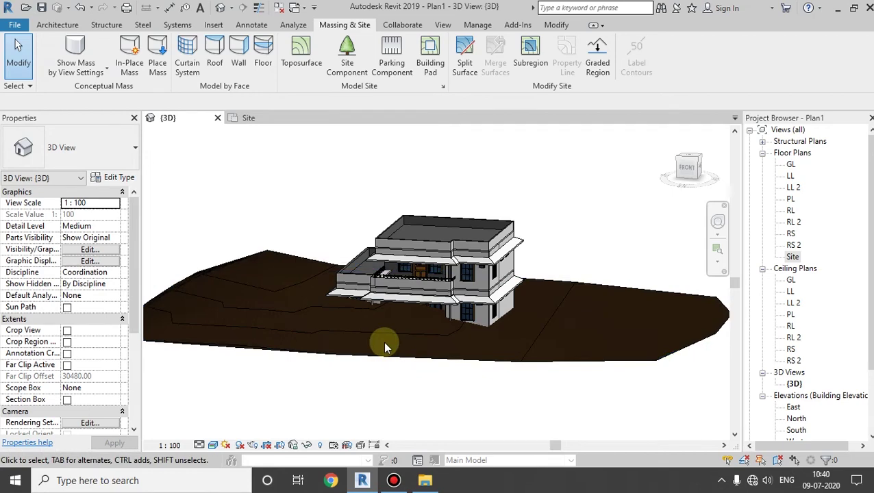
Step: Return to the Site plan and undo all elevation-300 points, back to the boundary points of the surface being edited
{"action": "double_click", "coordinate": [792, 257]}
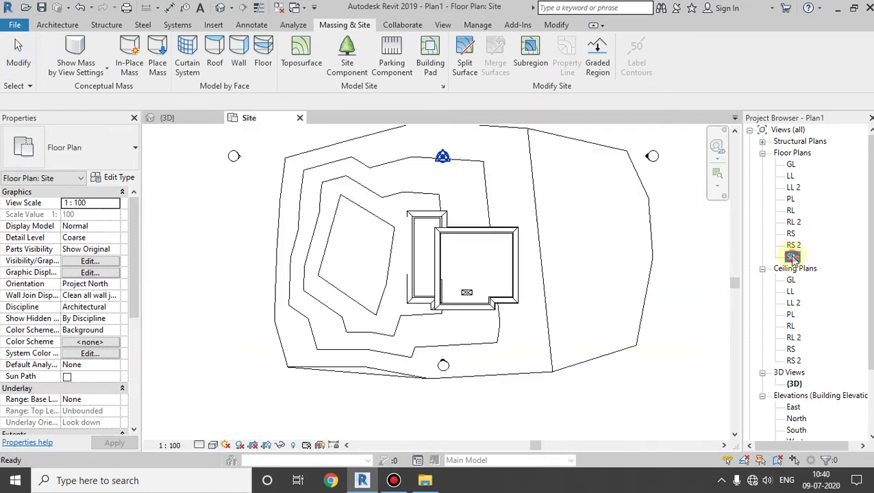
{"action": "double_click", "coordinate": [413, 220]}
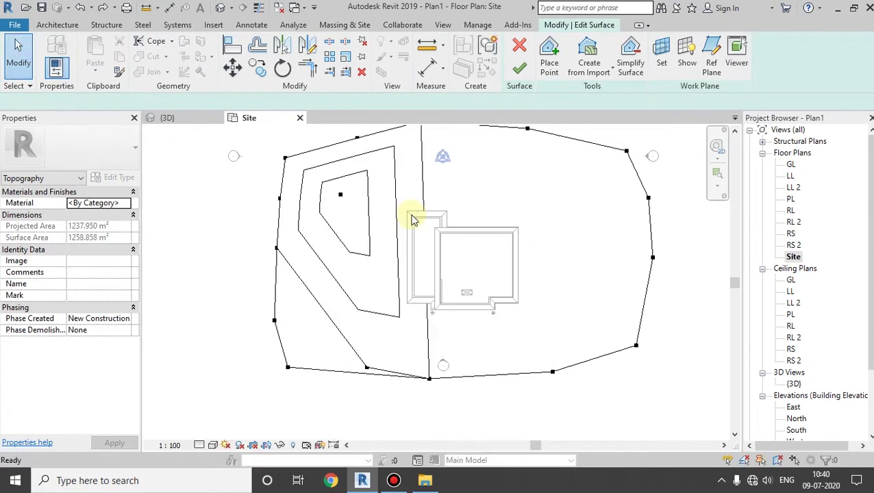
{"action": "scroll", "coordinate": [336, 365], "scroll_direction": "down", "scroll_amount": 1}
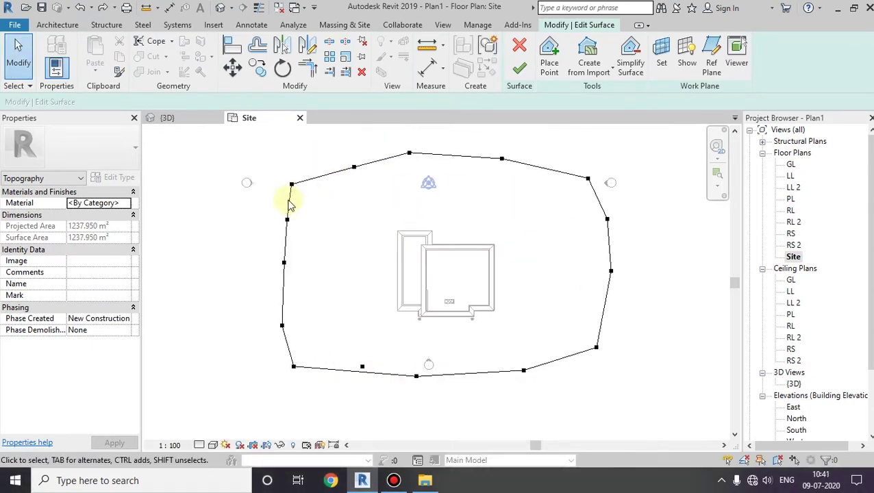
Step: Set the point elevation to 0 and place surface points close to the west and south sides of the house
{"action": "left_click", "coordinate": [550, 58]}
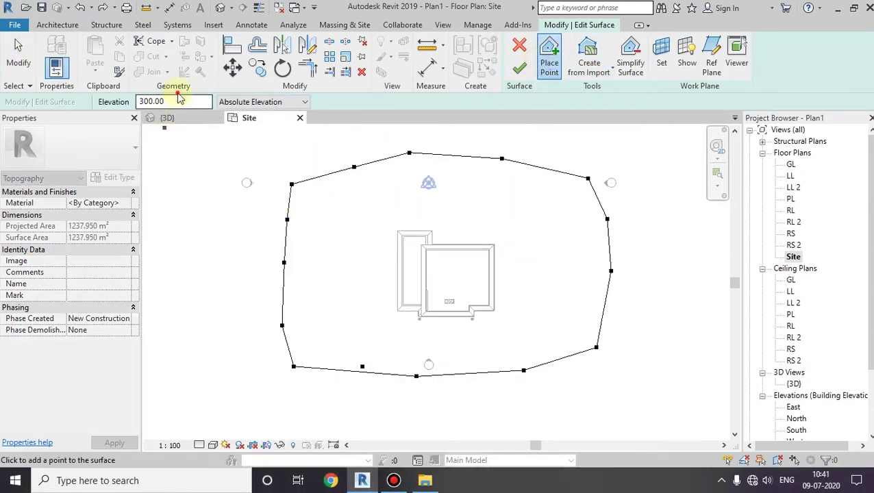
{"action": "left_click_drag", "start_coordinate": [169, 101], "coordinate": [107, 102]}
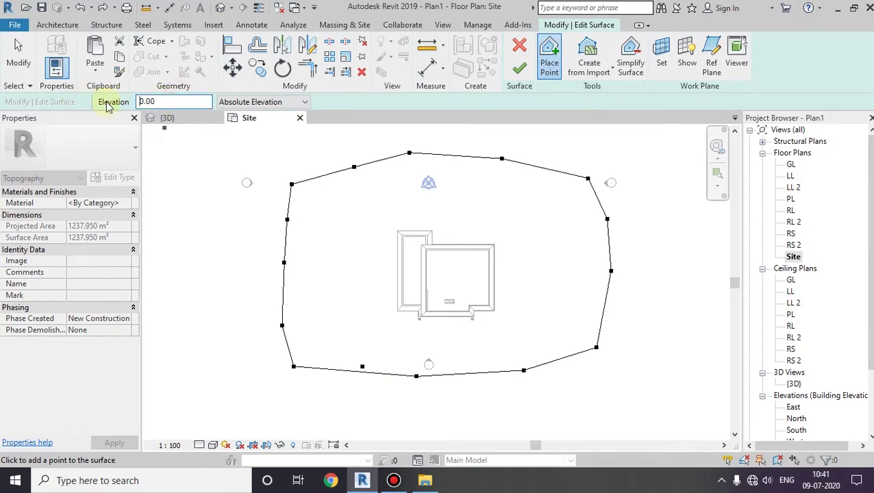
{"action": "left_click", "coordinate": [386, 223]}
{"action": "left_click", "coordinate": [385, 280]}
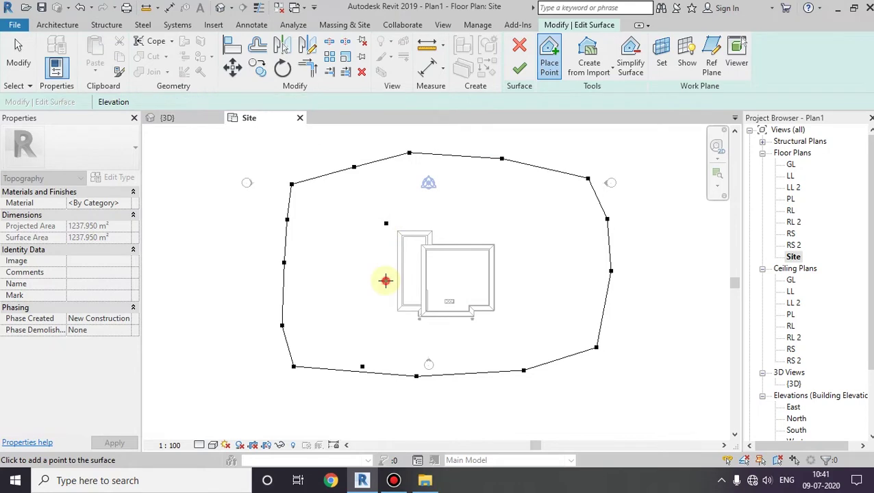
{"action": "left_click", "coordinate": [433, 337]}
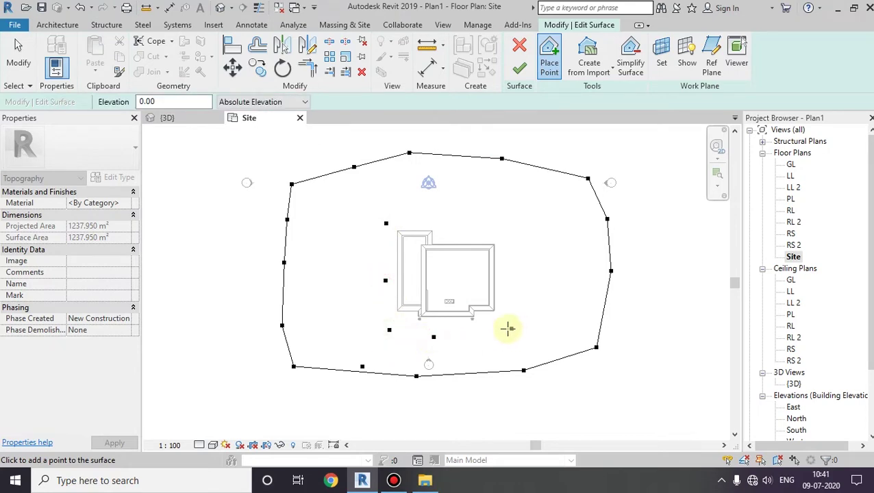
{"action": "left_click", "coordinate": [497, 331]}
Step: Continue the elevation-0 ring of points along the east and north sides of the house
{"action": "left_click", "coordinate": [521, 307]}
{"action": "left_click", "coordinate": [523, 249]}
{"action": "left_click", "coordinate": [509, 221]}
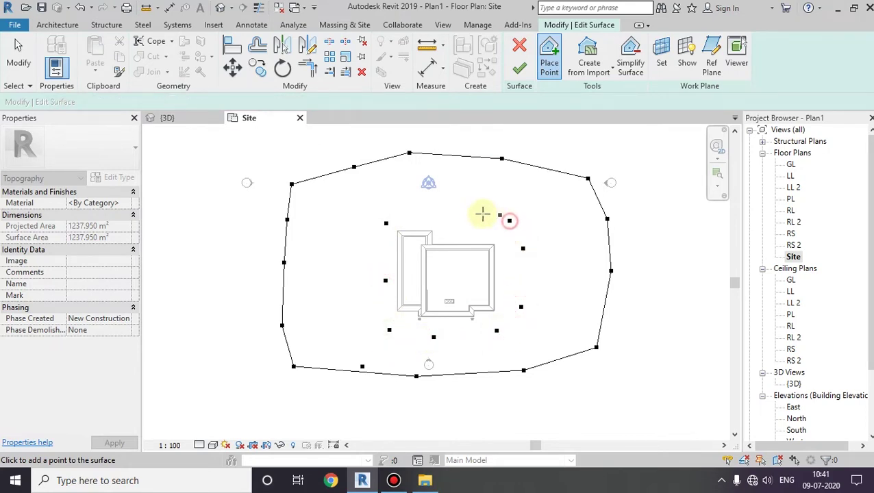
{"action": "left_click", "coordinate": [466, 212]}
{"action": "left_click", "coordinate": [417, 213]}
Step: Fill the gaps in the ring with extra elevation-0 points on the house's west and south sides
{"action": "left_click", "coordinate": [423, 352]}
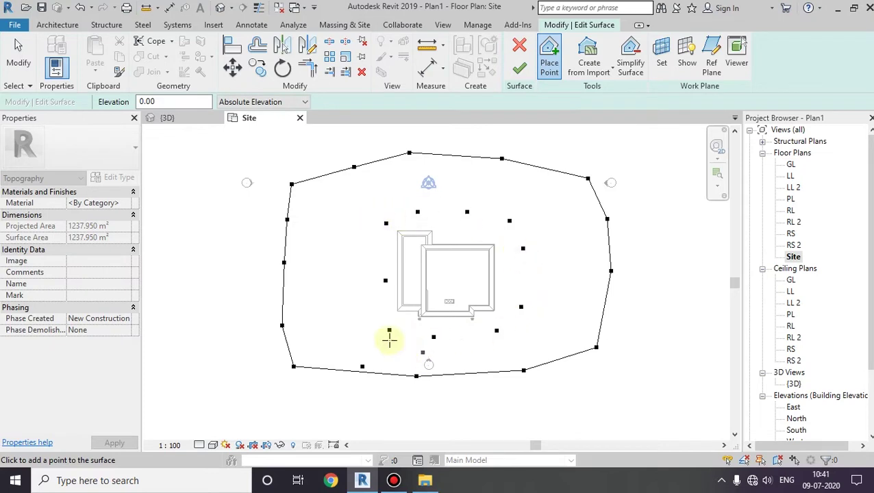
{"action": "left_click", "coordinate": [381, 249]}
{"action": "left_click", "coordinate": [385, 310]}
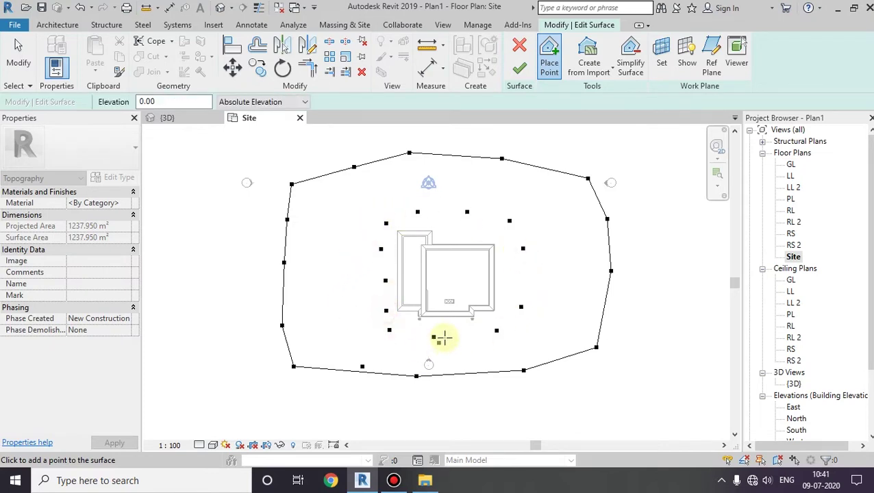
{"action": "left_click", "coordinate": [469, 336]}
{"action": "left_click", "coordinate": [434, 337]}
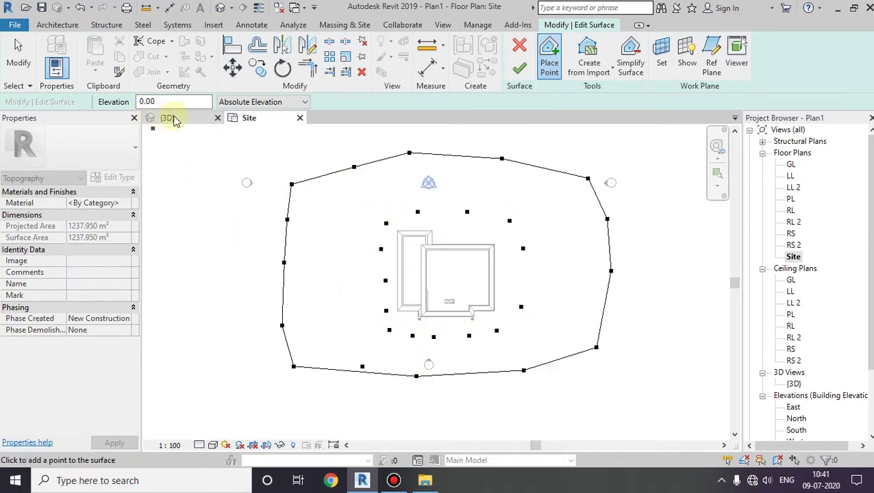
Step: Set the elevation to 100 and place six points in a closed loop northwest of the house
{"action": "left_click", "coordinate": [172, 103]}
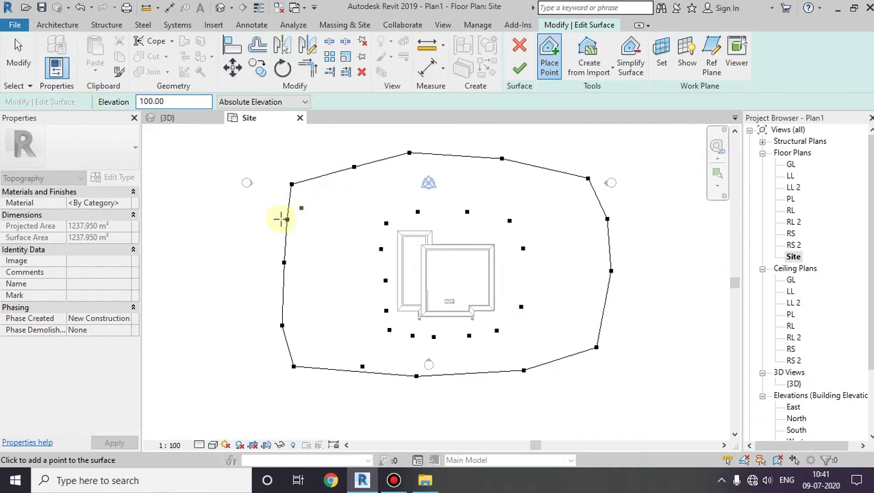
{"action": "left_click", "coordinate": [311, 196]}
{"action": "left_click", "coordinate": [303, 236]}
{"action": "left_click", "coordinate": [312, 263]}
{"action": "left_click", "coordinate": [356, 263]}
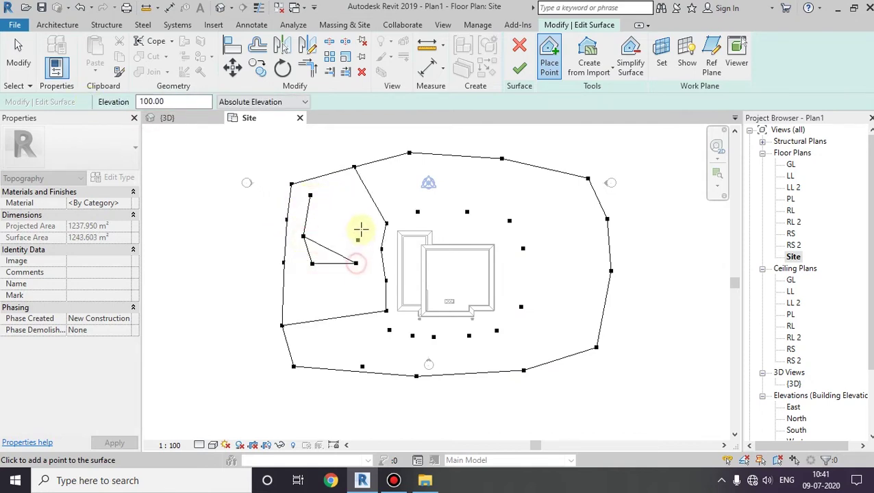
{"action": "left_click", "coordinate": [365, 220]}
{"action": "left_click", "coordinate": [356, 194]}
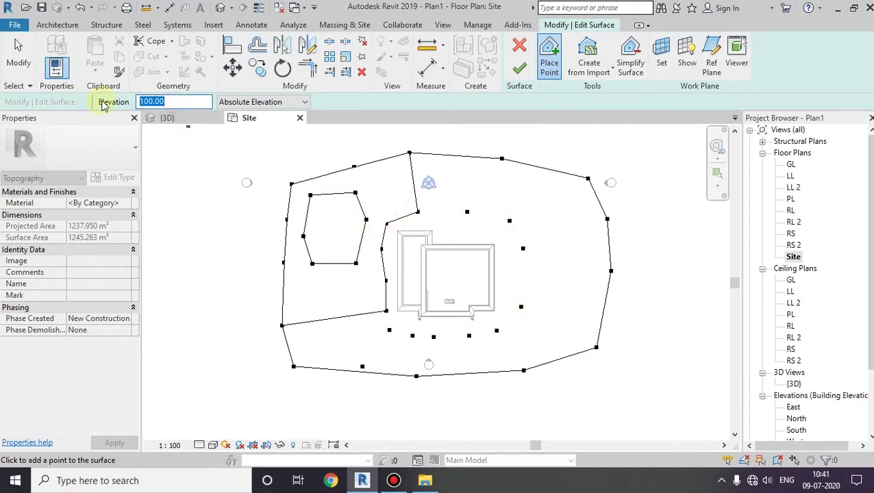
Step: Place a smaller ring of surface points inside the elevation-100 loop northwest of the house
{"action": "left_click", "coordinate": [320, 208]}
{"action": "left_click", "coordinate": [317, 235]}
{"action": "left_click", "coordinate": [331, 246]}
{"action": "left_click", "coordinate": [347, 235]}
{"action": "left_click", "coordinate": [349, 216]}
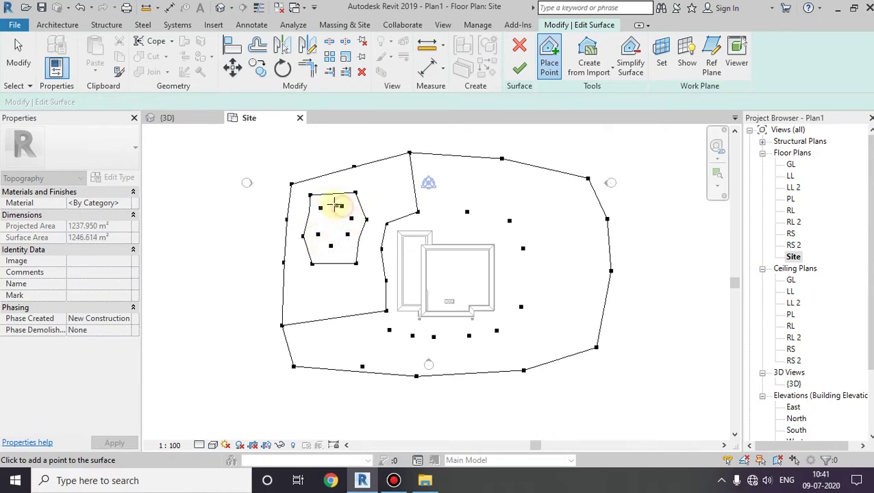
Step: Set the elevation to 230 and place eight surface points in a narrow closed ring along the middle of the mound east of the house
{"action": "left_click", "coordinate": [162, 102]}
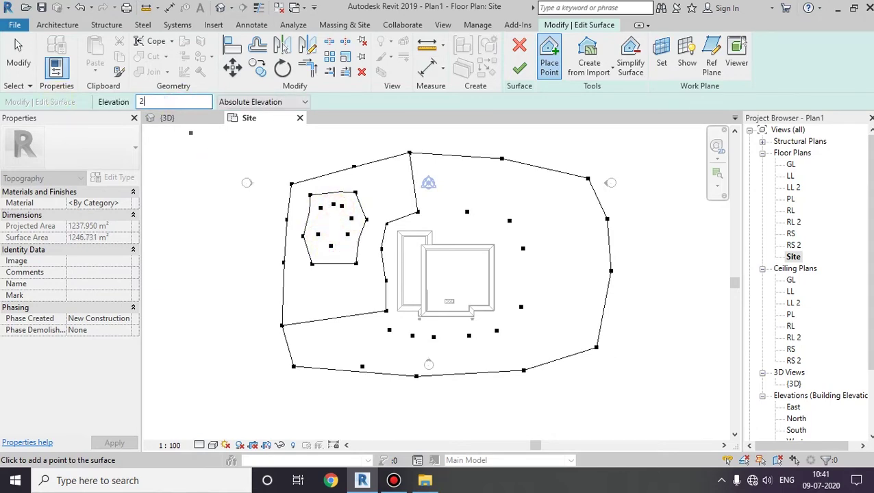
{"action": "left_click", "coordinate": [552, 334]}
{"action": "left_click", "coordinate": [555, 289]}
{"action": "left_click", "coordinate": [554, 246]}
{"action": "left_click", "coordinate": [549, 207]}
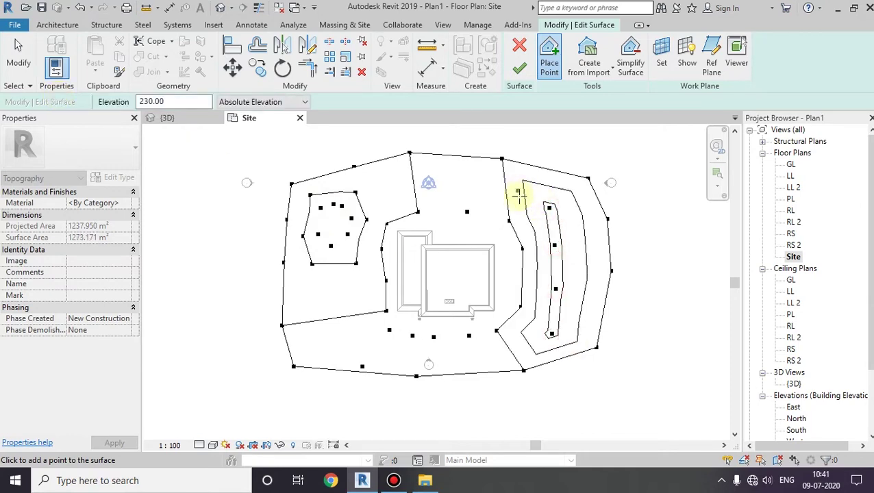
{"action": "left_click", "coordinate": [566, 218]}
{"action": "left_click", "coordinate": [573, 250]}
{"action": "left_click", "coordinate": [571, 288]}
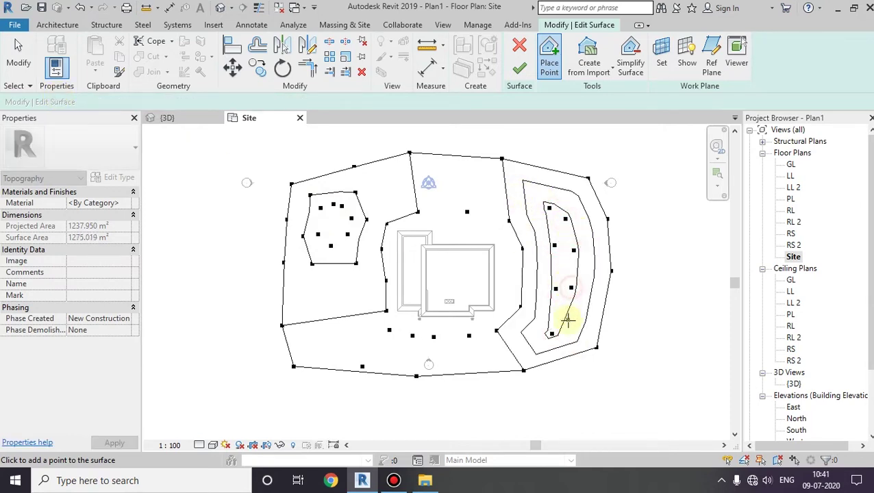
{"action": "left_click", "coordinate": [567, 330]}
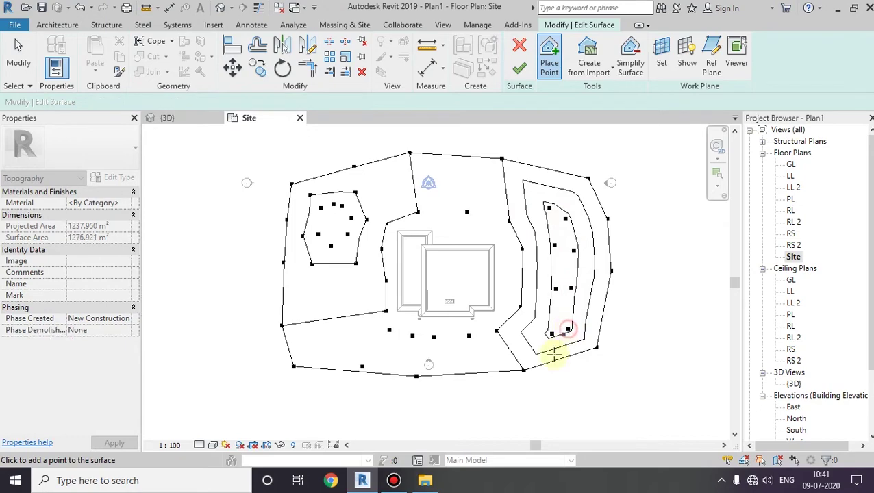
Step: Finish the surface edit and view the terrain around the house in 3D
{"action": "left_click", "coordinate": [528, 72]}
{"action": "key", "text": "ctrl+Tab"}
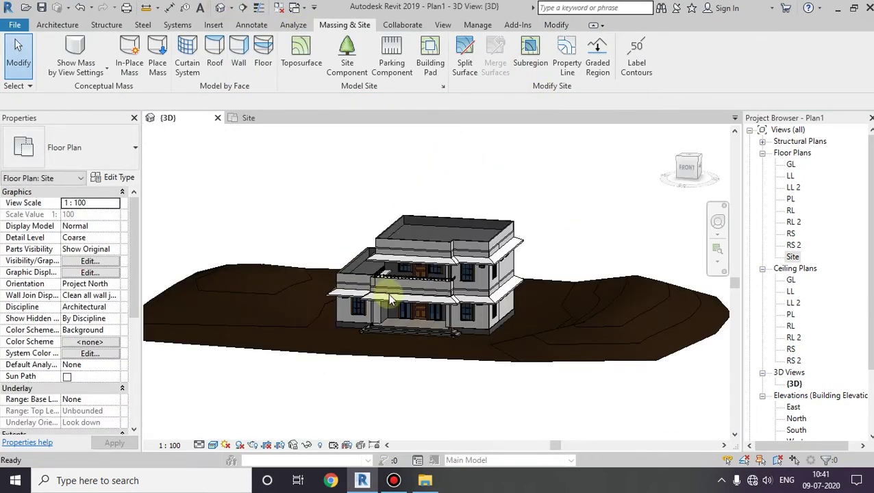
{"action": "middle_click_drag", "start_coordinate": [389, 299], "coordinate": [371, 233], "text": "shift"}
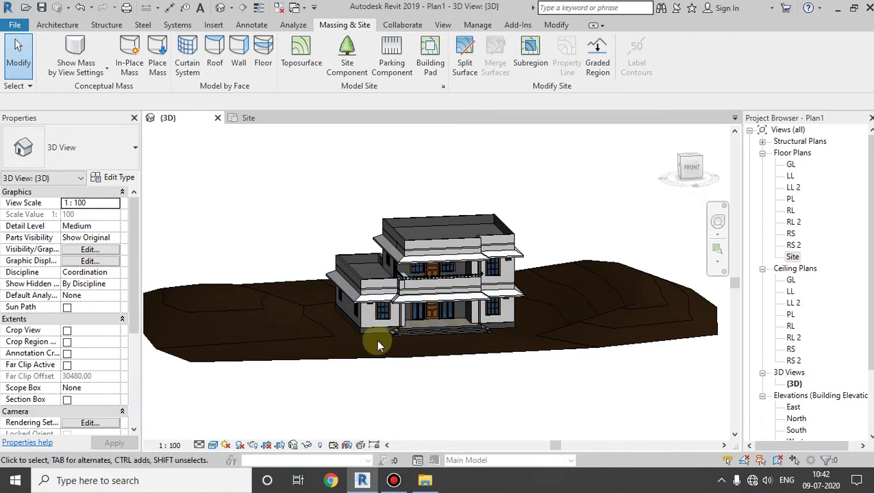
{"action": "double_click", "coordinate": [793, 256]}
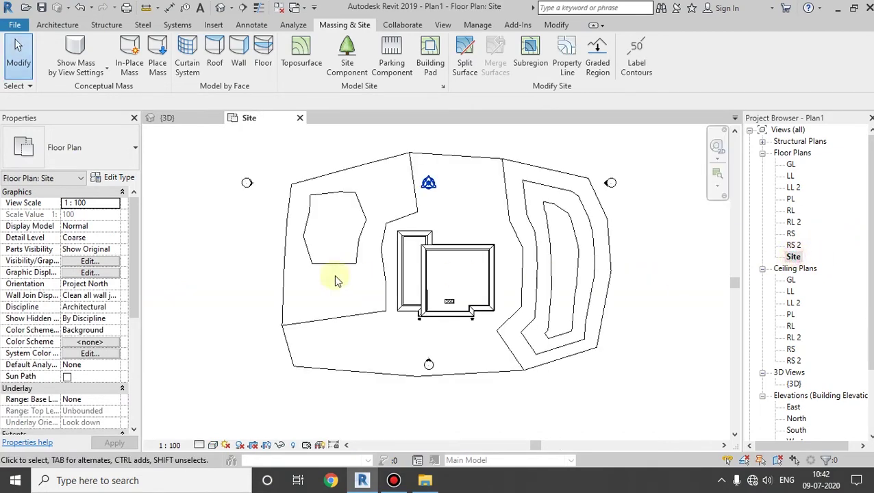
{"action": "left_click", "coordinate": [375, 164]}
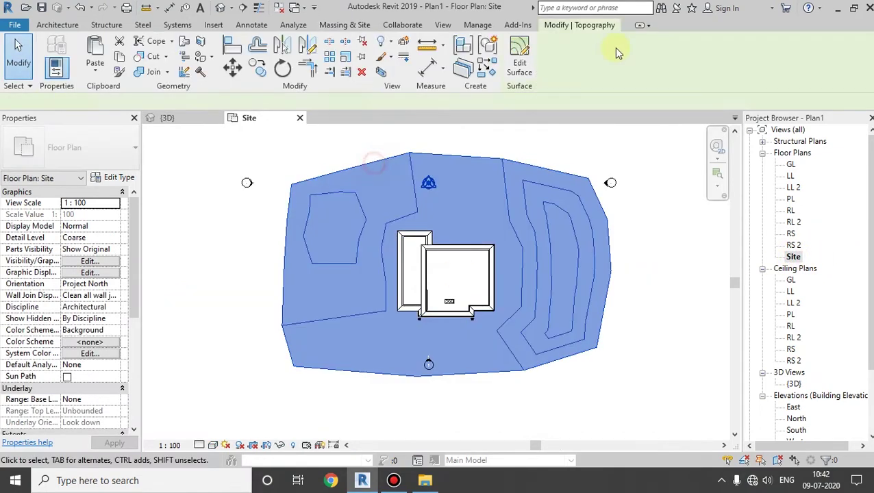
{"action": "left_click", "coordinate": [519, 56]}
{"action": "scroll", "coordinate": [394, 281], "scroll_direction": "up", "scroll_amount": 2}
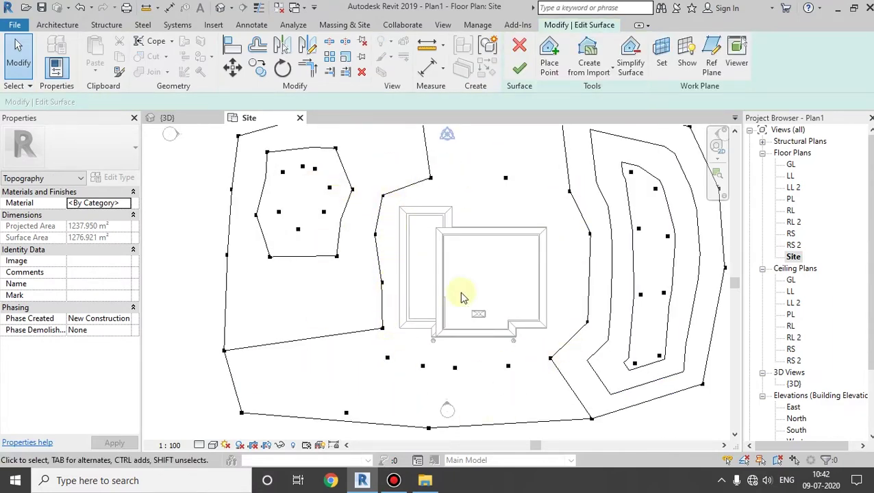
Step: Select the toposurface in the 3D view and assign it the Grass material
{"action": "left_click", "coordinate": [220, 7]}
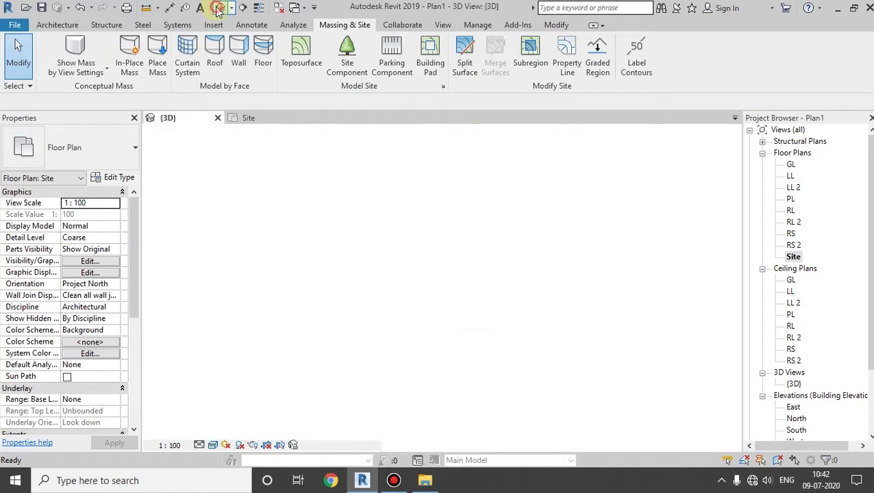
{"action": "middle_click_drag", "start_coordinate": [518, 338], "coordinate": [292, 374], "text": "shift"}
{"action": "left_click", "coordinate": [291, 375]}
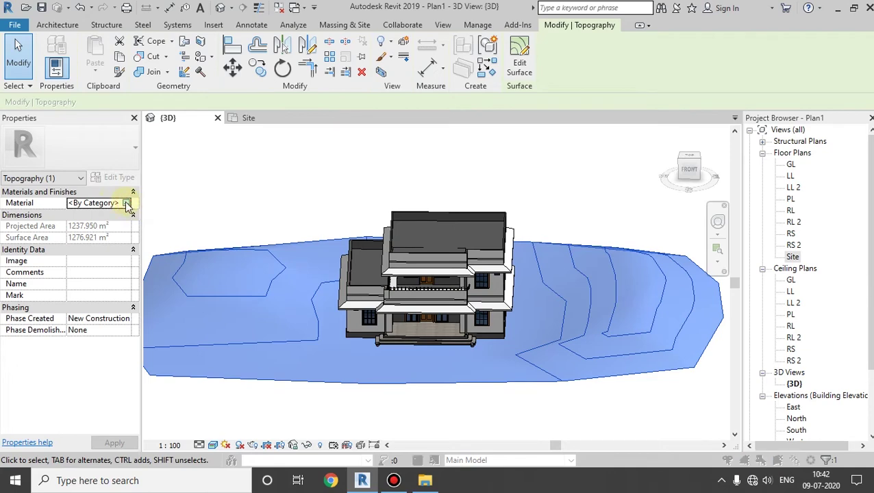
{"action": "left_click", "coordinate": [129, 203]}
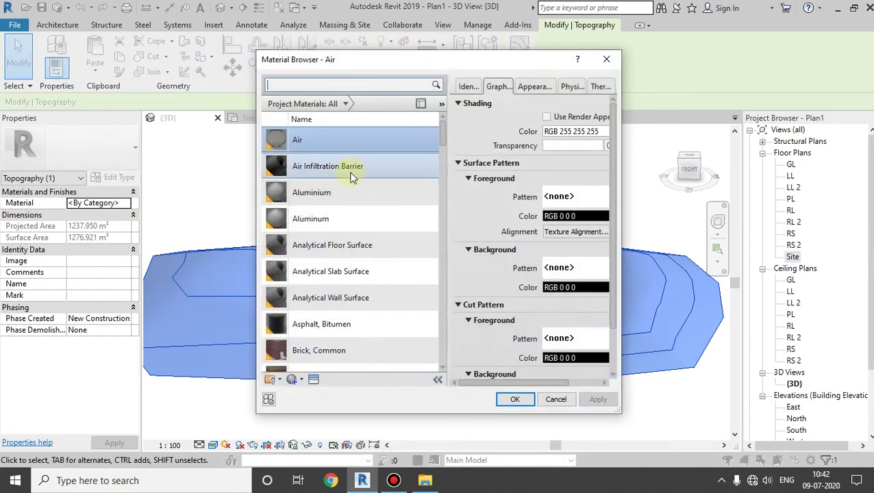
{"action": "type", "text": "gra"}
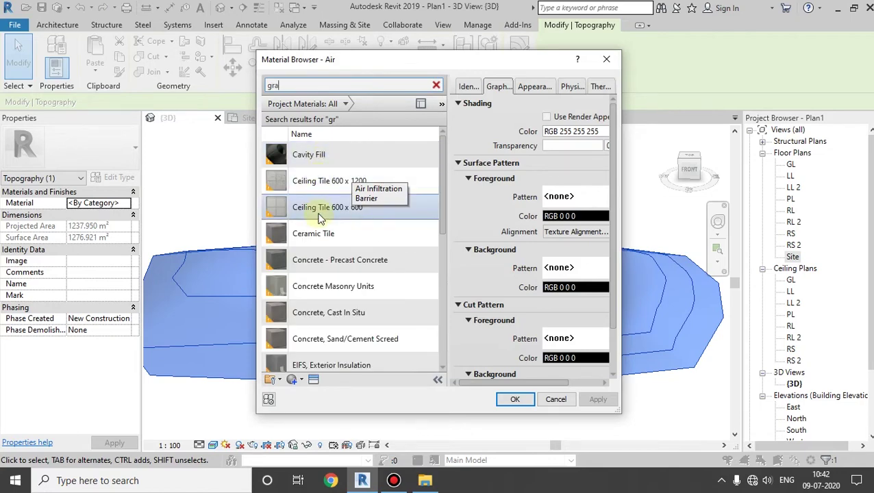
{"action": "scroll", "coordinate": [319, 217], "scroll_direction": "down", "scroll_amount": 3}
{"action": "left_click", "coordinate": [330, 309]}
{"action": "left_click", "coordinate": [515, 399]}
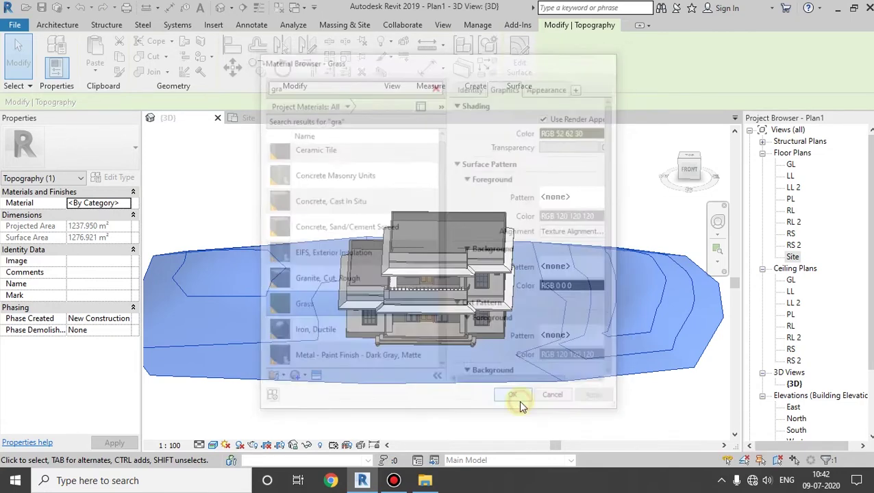
{"action": "left_click", "coordinate": [566, 219]}
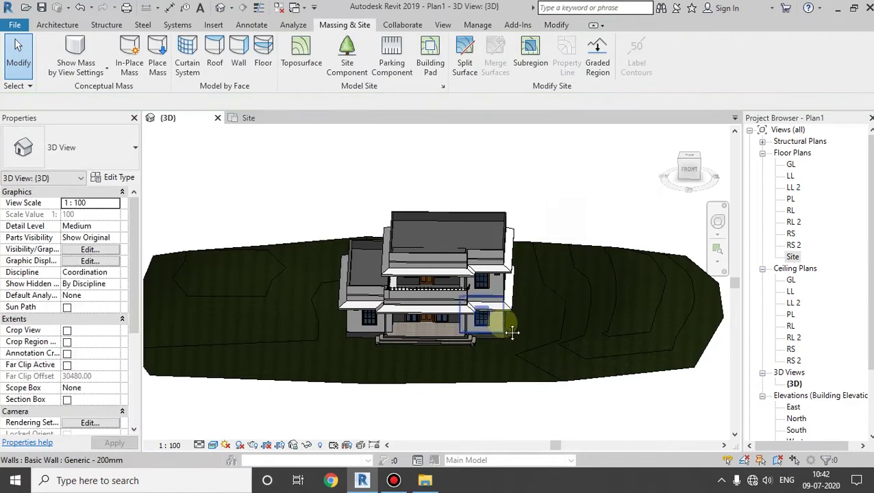
Step: Turn on the section box for the 3D view
{"action": "middle_click_drag", "start_coordinate": [513, 322], "coordinate": [532, 361], "text": "shift"}
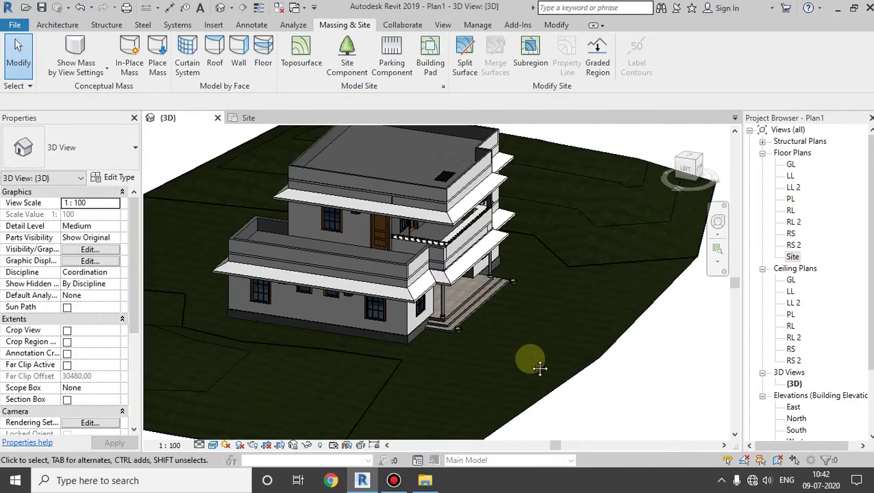
{"action": "scroll", "coordinate": [478, 286], "scroll_direction": "up", "scroll_amount": 5}
{"action": "middle_click_drag", "start_coordinate": [478, 286], "coordinate": [369, 313], "text": "shift"}
{"action": "scroll", "coordinate": [398, 308], "scroll_direction": "up", "scroll_amount": 2}
{"action": "left_click", "coordinate": [432, 281]}
{"action": "scroll", "coordinate": [430, 277], "scroll_direction": "down", "scroll_amount": 4}
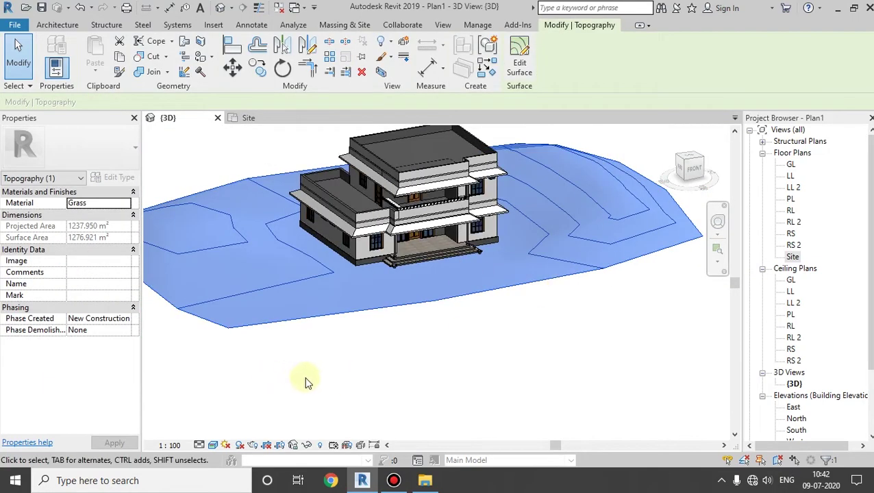
{"action": "left_click", "coordinate": [306, 382]}
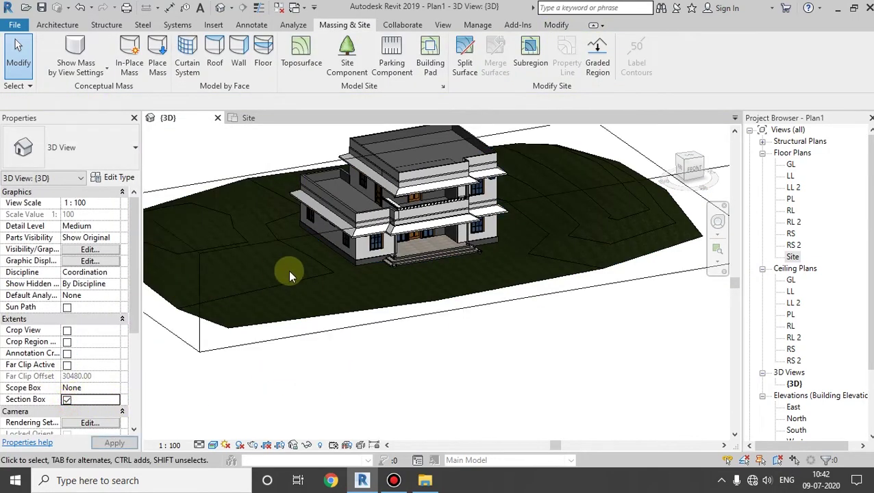
{"action": "scroll", "coordinate": [288, 270], "scroll_direction": "down", "scroll_amount": 3}
Step: Pull the section box's west, east and north sides inward to cut through the terrain, and inspect the cut faces
{"action": "left_click", "coordinate": [225, 247]}
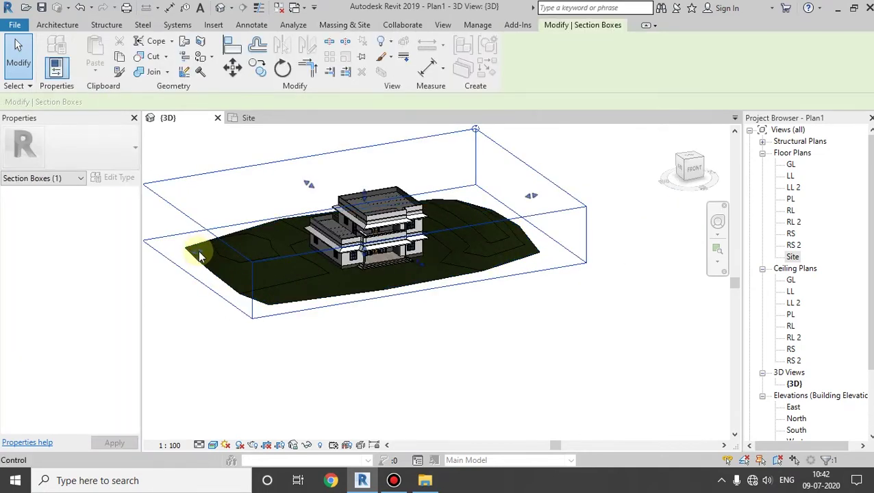
{"action": "left_click_drag", "start_coordinate": [199, 255], "coordinate": [281, 246]}
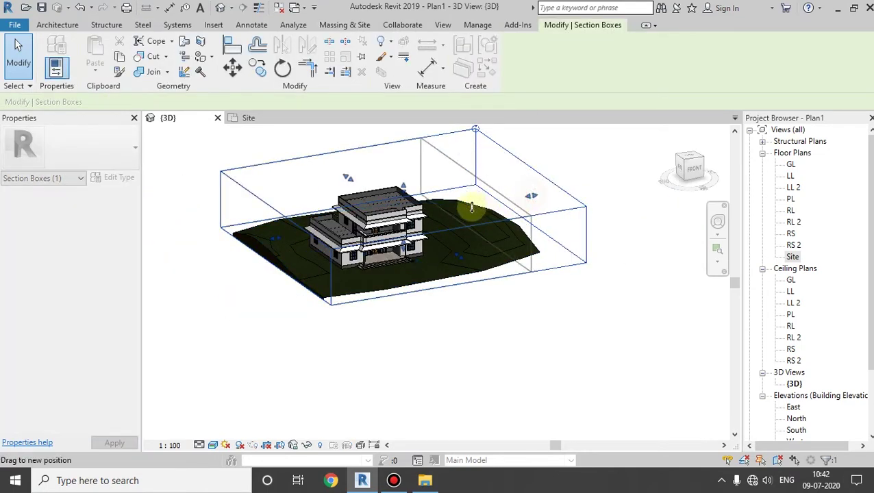
{"action": "left_click_drag", "start_coordinate": [472, 208], "coordinate": [433, 250]}
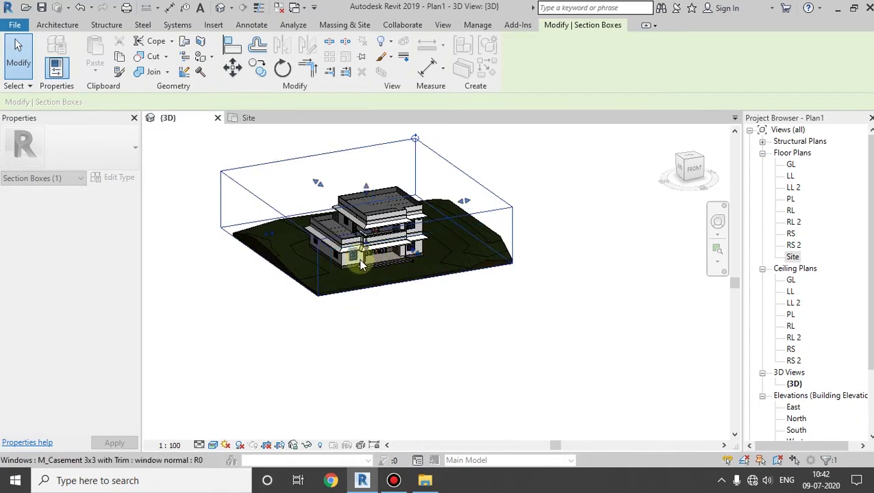
{"action": "mouse_move", "coordinate": [362, 265]}
{"action": "middle_mouse_down", "text": "shift"}
{"action": "mouse_move", "coordinate": [445, 263]}
{"action": "mouse_move", "coordinate": [363, 253]}
{"action": "middle_mouse_up", "text": "shift"}
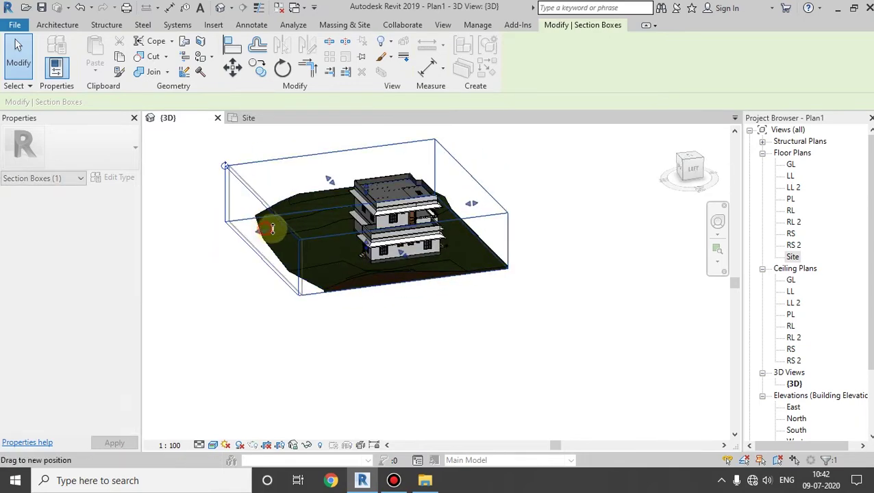
{"action": "middle_click_drag", "start_coordinate": [292, 234], "coordinate": [400, 303], "text": "shift"}
{"action": "left_click", "coordinate": [527, 326]}
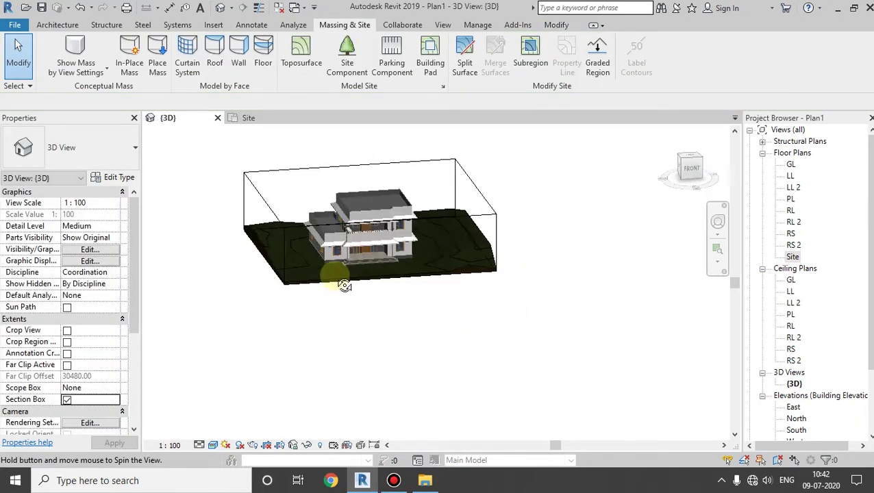
{"action": "scroll", "coordinate": [370, 250], "scroll_direction": "up", "scroll_amount": 5}
{"action": "middle_click_drag", "start_coordinate": [367, 248], "coordinate": [439, 302], "text": "shift"}
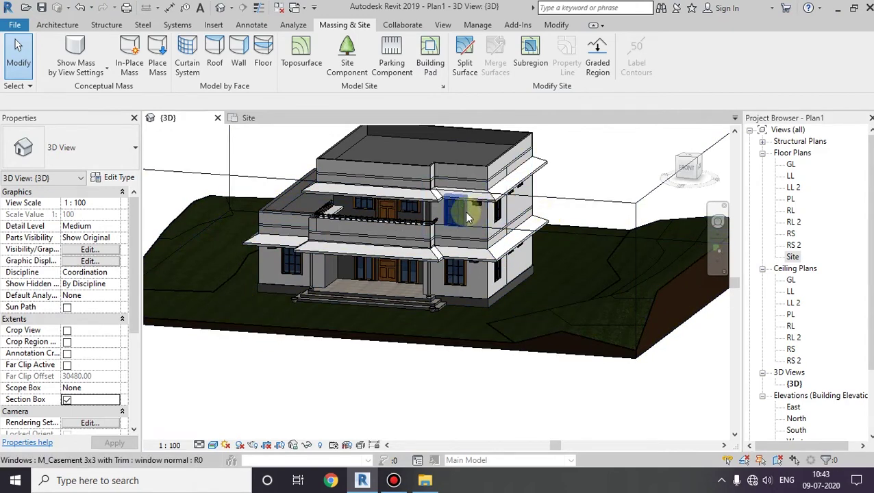
Step: Create a rectangular building pad around the house's outline in the Site plan, with its level set to PL
{"action": "double_click", "coordinate": [793, 257]}
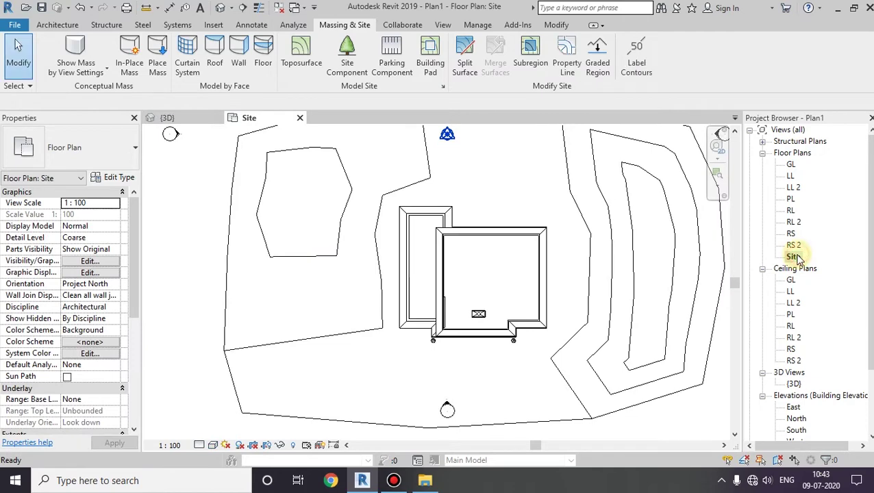
{"action": "left_click", "coordinate": [430, 67]}
{"action": "left_click", "coordinate": [623, 43]}
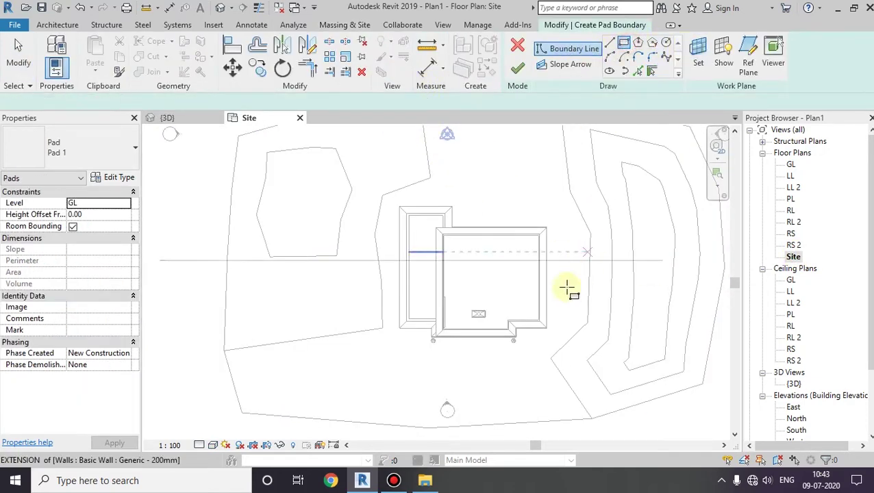
{"action": "left_click", "coordinate": [548, 341]}
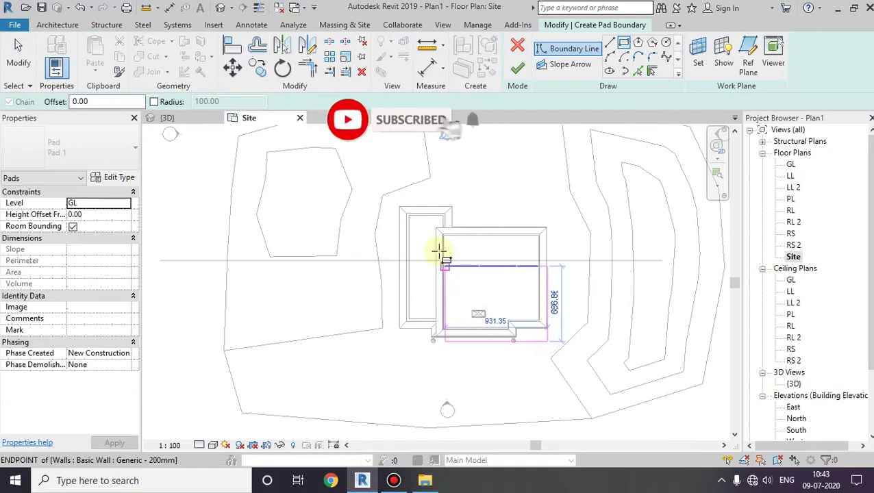
{"action": "left_click", "coordinate": [395, 201]}
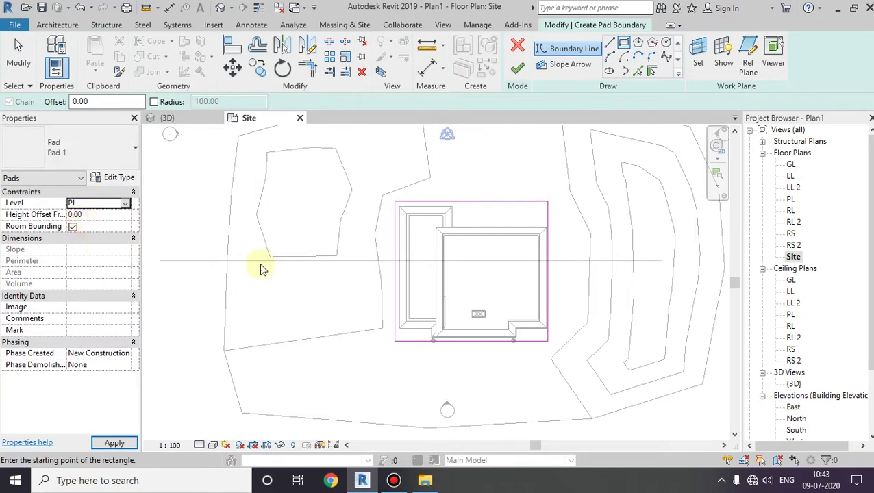
{"action": "left_click", "coordinate": [518, 67]}
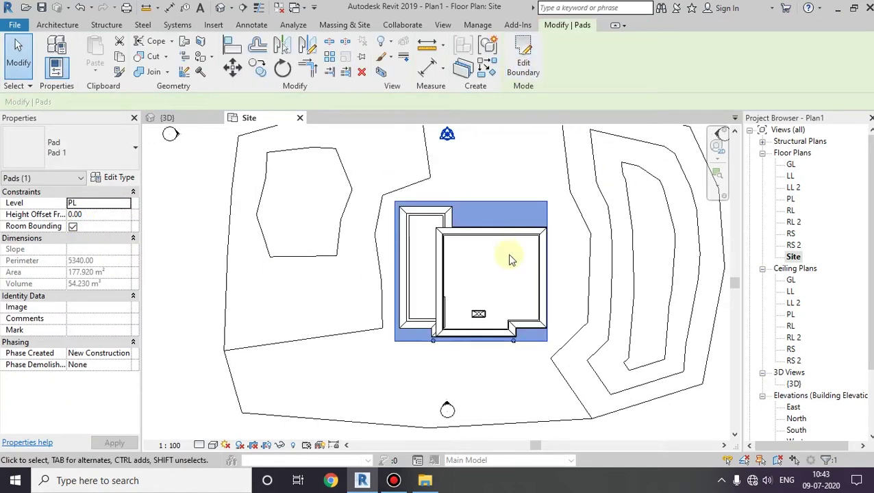
Step: Examine in 3D how the building pad's edges meet the house and the surrounding grass terrain
{"action": "left_click", "coordinate": [220, 9]}
{"action": "key", "text": "Escape"}
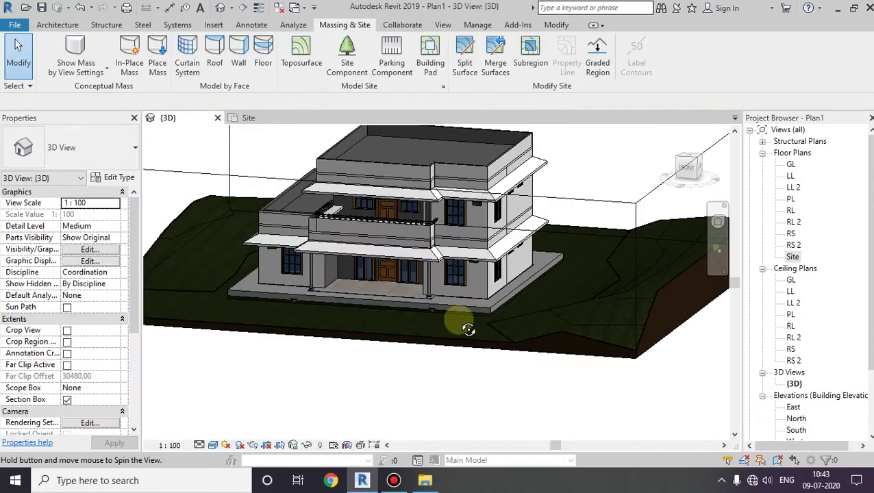
{"action": "middle_click_drag", "start_coordinate": [459, 322], "coordinate": [314, 335], "text": "shift"}
{"action": "scroll", "coordinate": [314, 336], "scroll_direction": "up", "scroll_amount": 5}
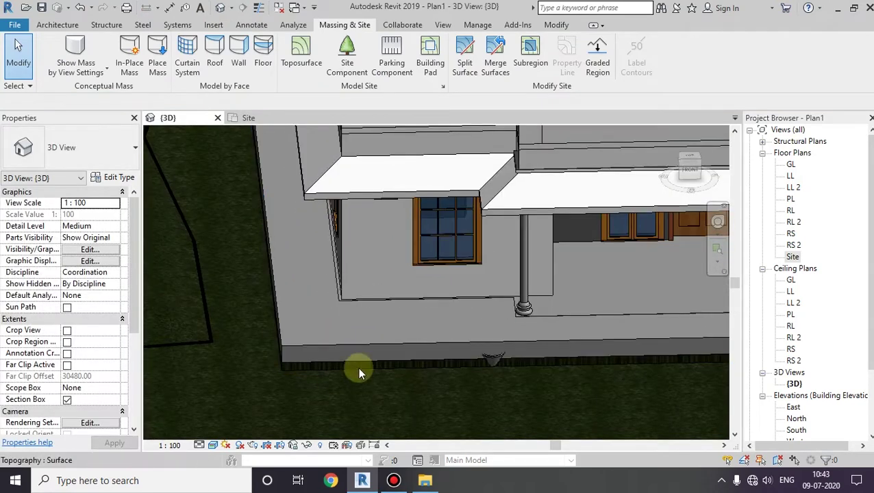
{"action": "scroll", "coordinate": [331, 365], "scroll_direction": "up", "scroll_amount": 5}
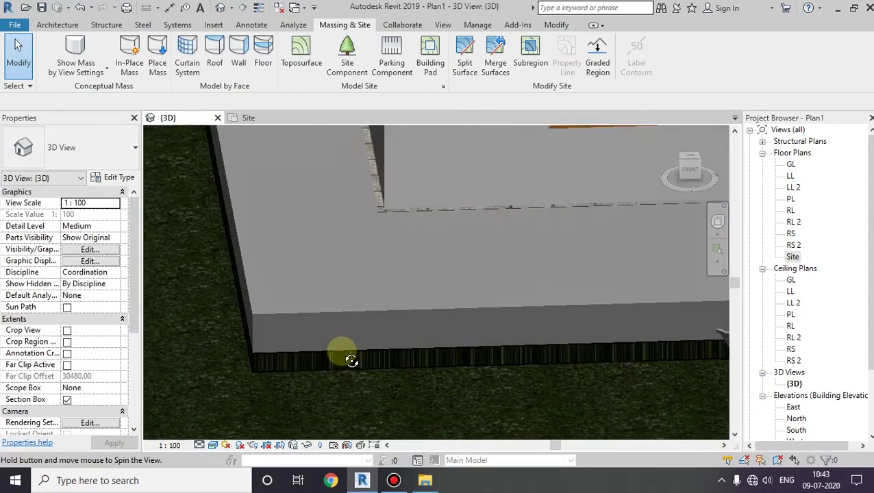
{"action": "middle_click_drag", "start_coordinate": [341, 326], "coordinate": [341, 352]}
{"action": "scroll", "coordinate": [316, 213], "scroll_direction": "down", "scroll_amount": 5}
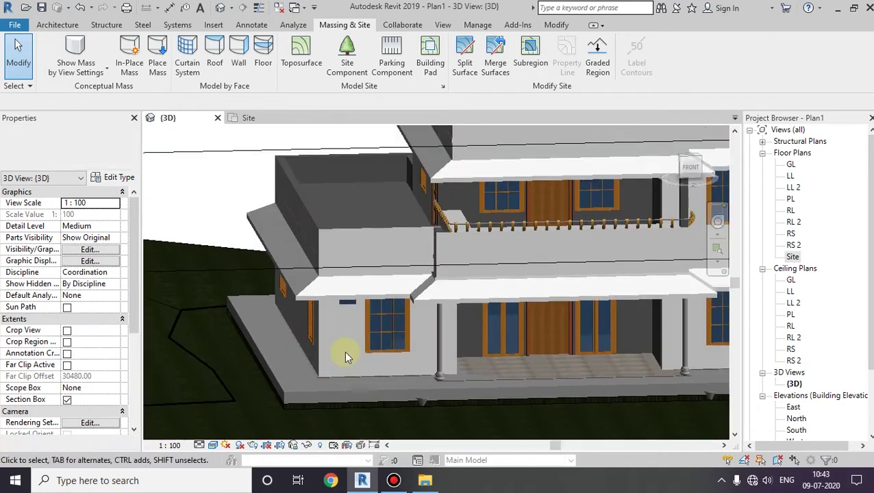
{"action": "scroll", "coordinate": [375, 382], "scroll_direction": "down", "scroll_amount": 3}
Step: Select the house above the building pad in the 3D view and delete it
{"action": "middle_click_drag", "start_coordinate": [376, 382], "coordinate": [522, 247], "text": "shift"}
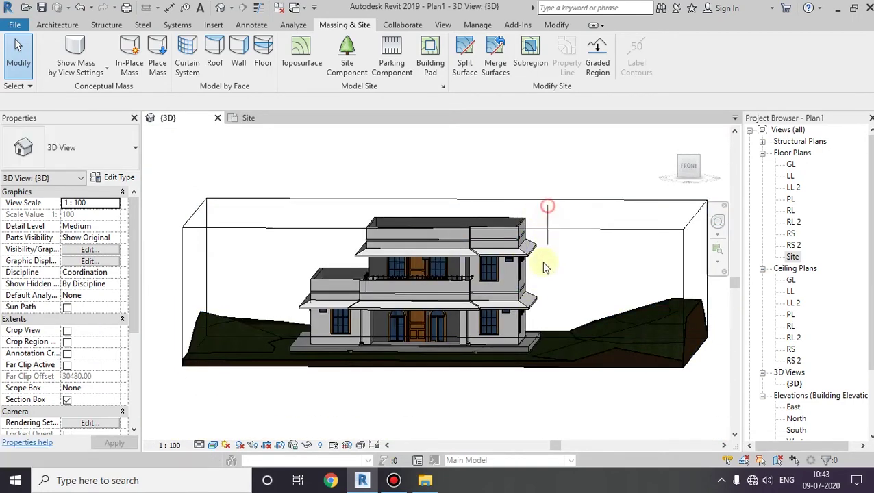
{"action": "left_click_drag", "start_coordinate": [548, 204], "coordinate": [302, 312]}
{"action": "key", "text": "Delete"}
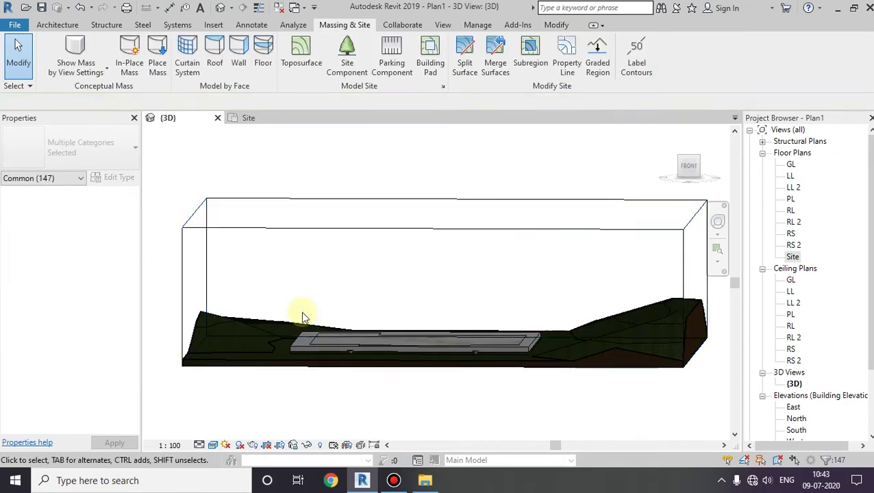
Step: Delete the building pad and the leftover floor slab from the sectioned terrain in the 3D view
{"action": "left_click", "coordinate": [502, 346]}
{"action": "key", "text": "Delete"}
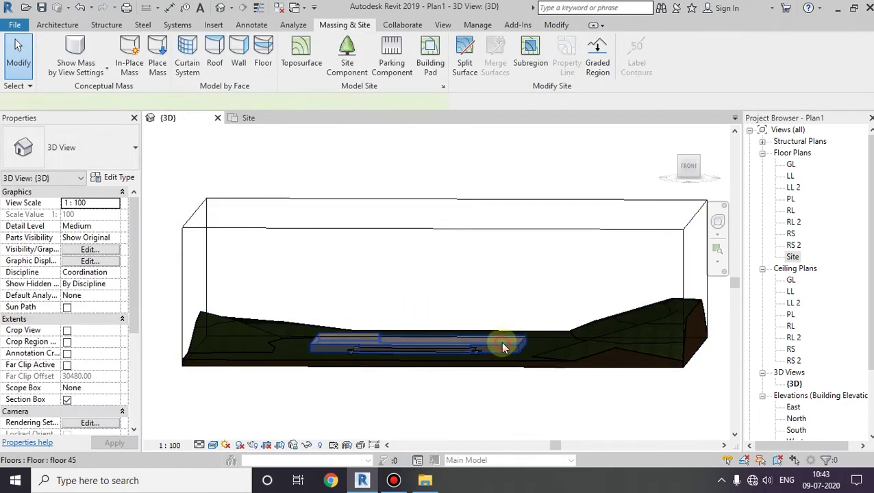
{"action": "left_click", "coordinate": [501, 341]}
{"action": "key", "text": "Delete"}
{"action": "middle_click_drag", "start_coordinate": [451, 340], "coordinate": [458, 411], "text": "shift"}
Step: Create a rectangular building pad about 1430 by 740 between the mounds in the Site plan at level GL, and view it in 3D
{"action": "double_click", "coordinate": [793, 257]}
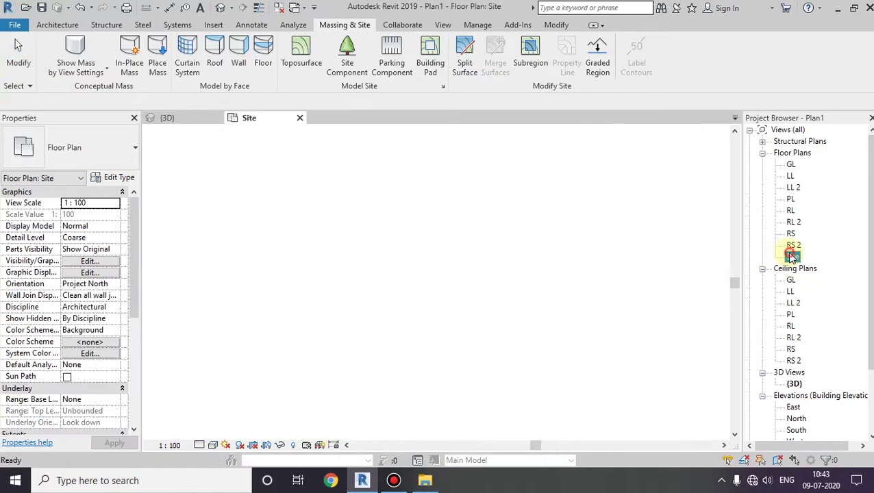
{"action": "left_click", "coordinate": [426, 61]}
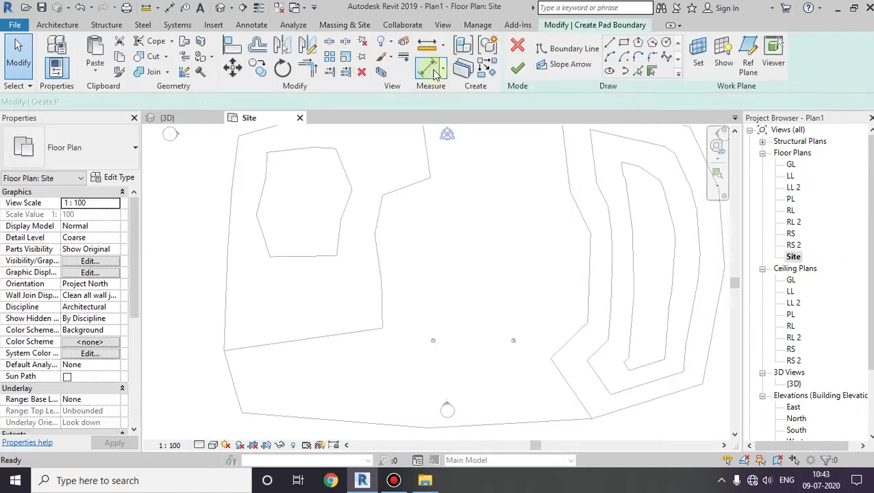
{"action": "left_click", "coordinate": [400, 219]}
{"action": "left_click", "coordinate": [556, 299]}
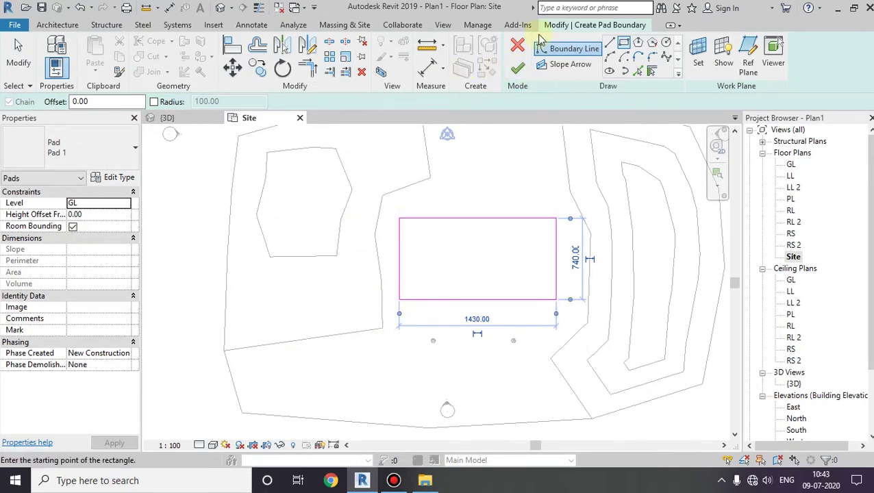
{"action": "left_click", "coordinate": [518, 67]}
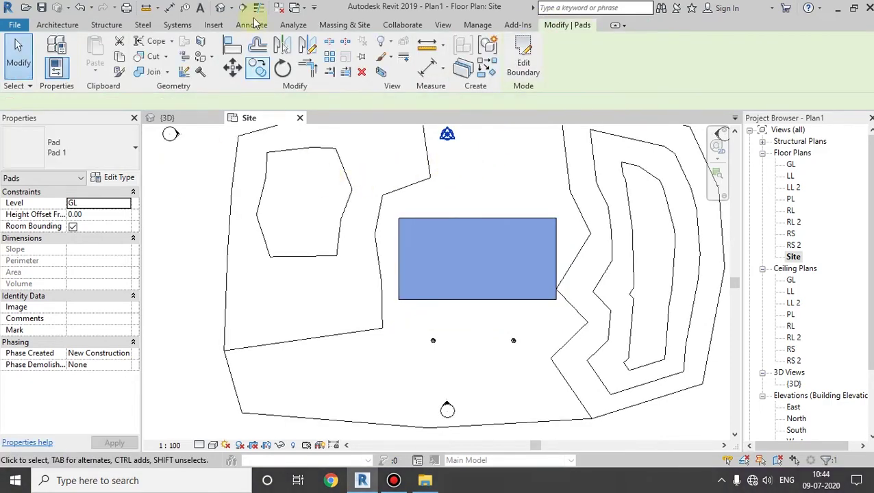
{"action": "left_click", "coordinate": [219, 8]}
{"action": "middle_click_drag", "start_coordinate": [445, 288], "coordinate": [548, 223], "text": "shift"}
{"action": "scroll", "coordinate": [426, 271], "scroll_direction": "up", "scroll_amount": 3}
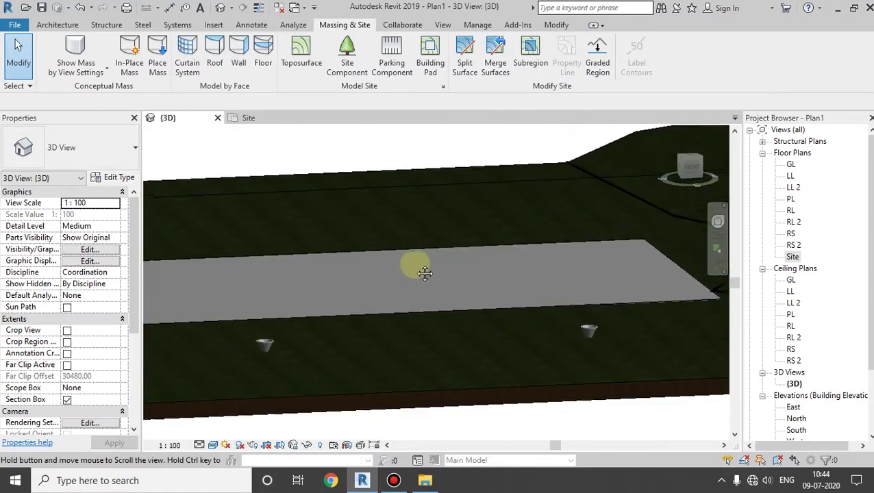
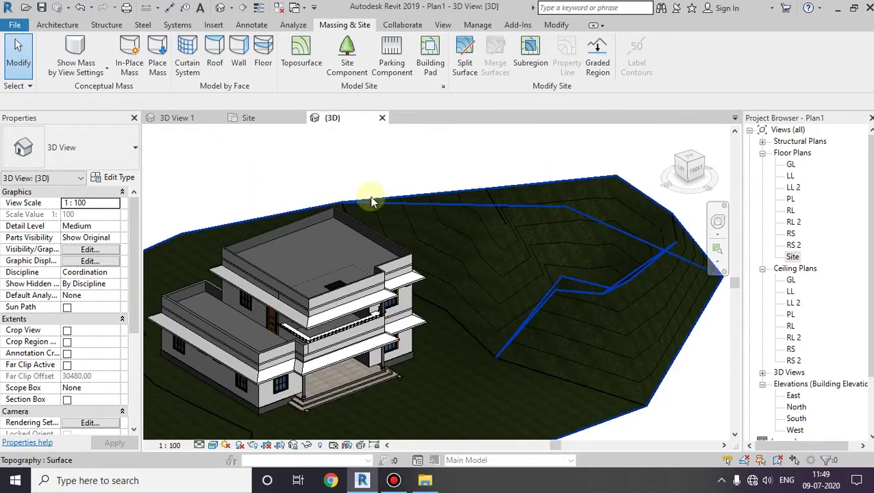
Step: Start splitting the toposurface in the Site plan, sketching the split line along the house-facing edge of the large contoured mound east of the house
{"action": "double_click", "coordinate": [793, 257]}
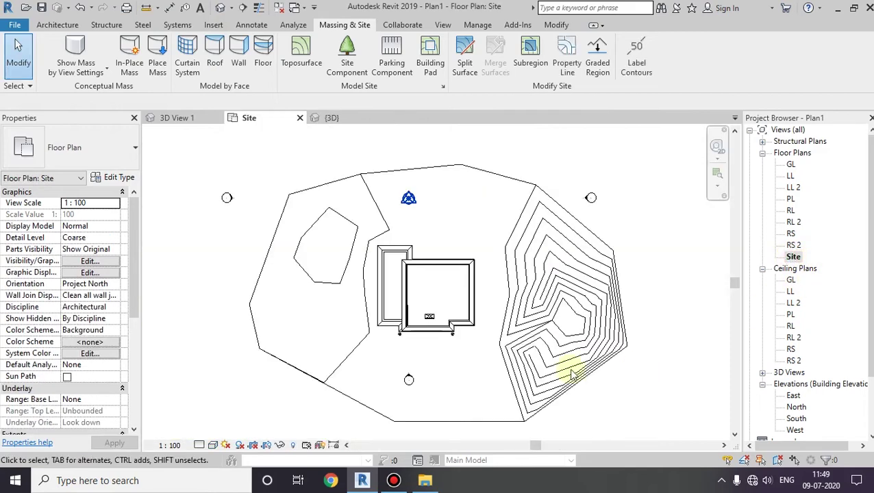
{"action": "left_click", "coordinate": [464, 69]}
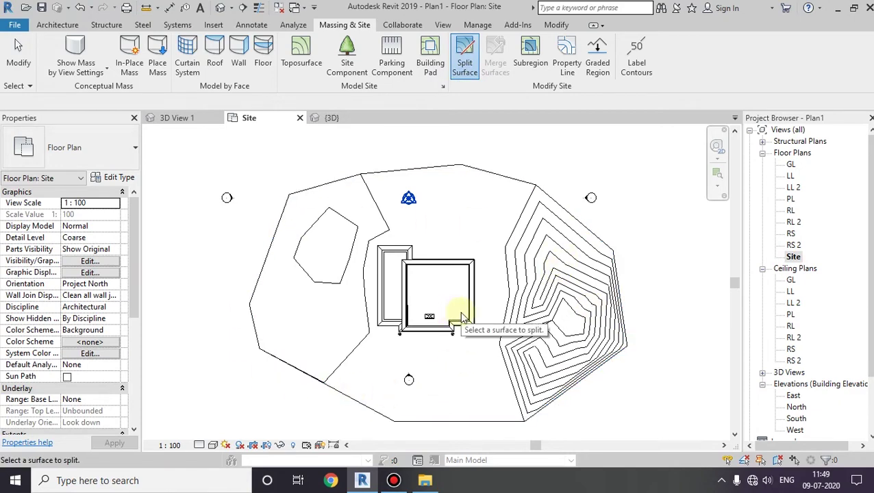
{"action": "left_click", "coordinate": [590, 229]}
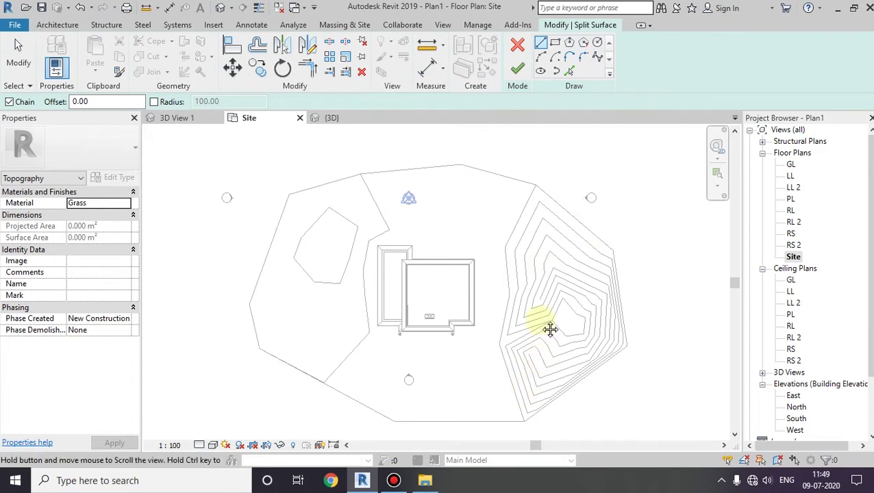
{"action": "middle_click_drag", "start_coordinate": [551, 329], "coordinate": [534, 293]}
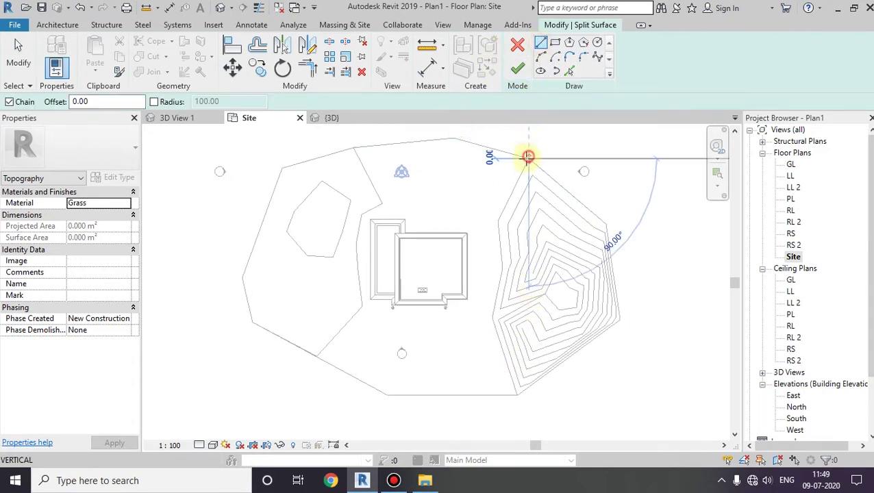
{"action": "left_click", "coordinate": [527, 157]}
{"action": "left_click", "coordinate": [499, 223]}
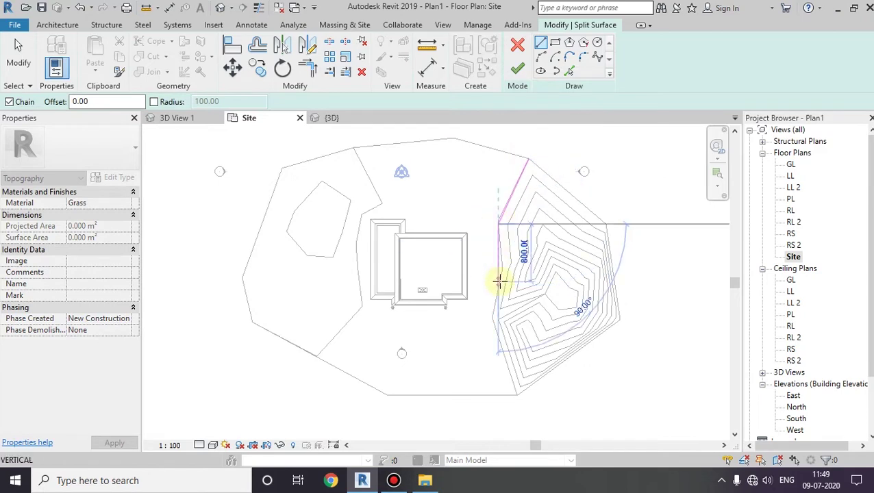
{"action": "left_click", "coordinate": [491, 318]}
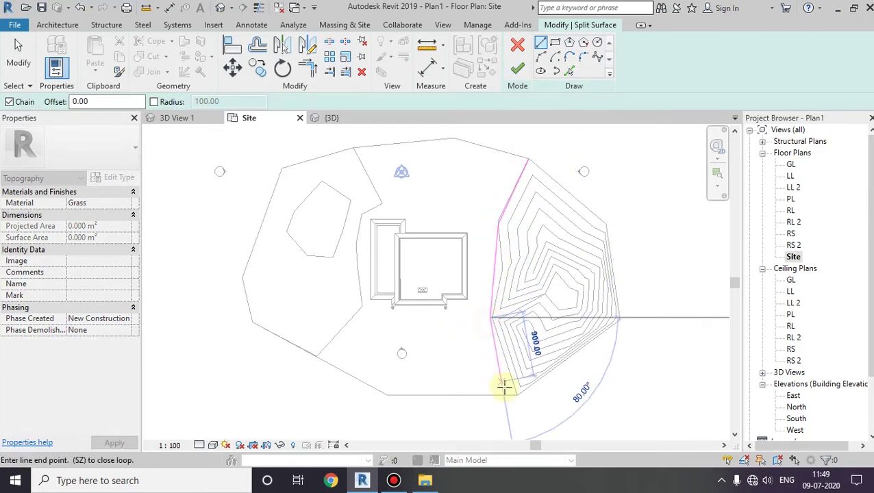
{"action": "left_click", "coordinate": [517, 395]}
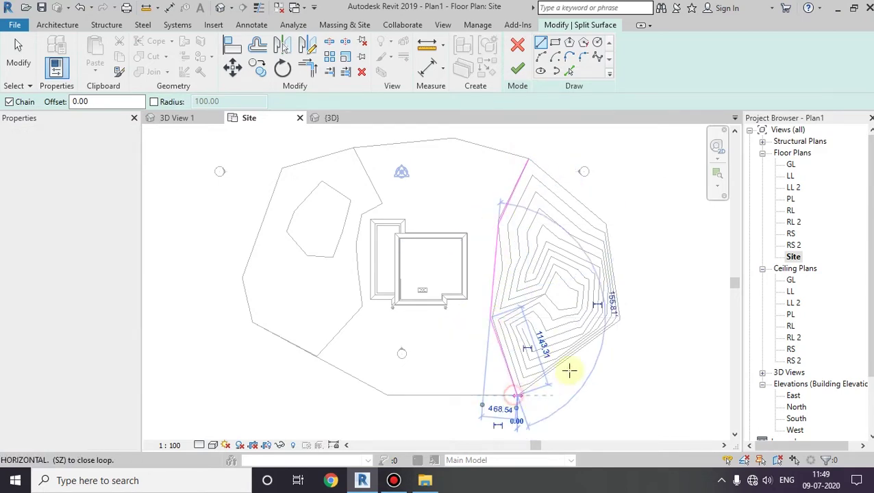
Step: Close the split outline along the eastern mound's outer terrain boundary and finish the surface split
{"action": "left_click", "coordinate": [619, 318]}
{"action": "left_click", "coordinate": [607, 224]}
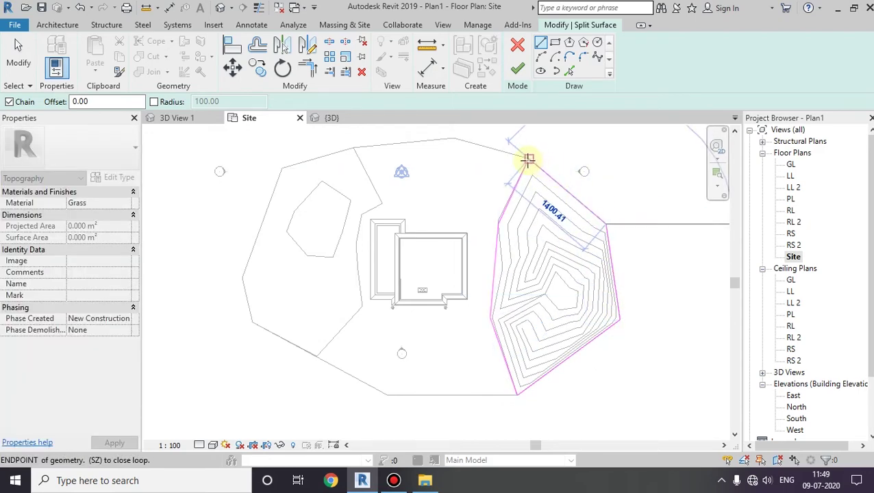
{"action": "left_click", "coordinate": [529, 162]}
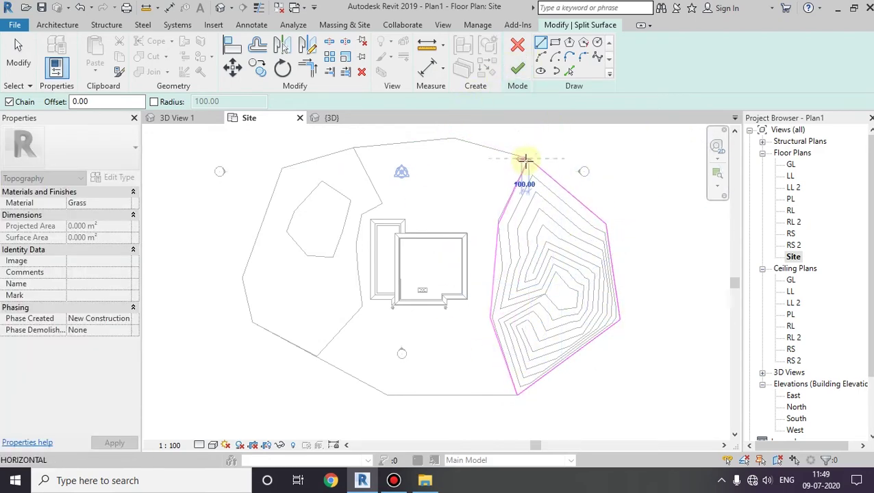
{"action": "key", "text": "Escape"}
{"action": "key", "text": "Escape"}
{"action": "left_click", "coordinate": [518, 66]}
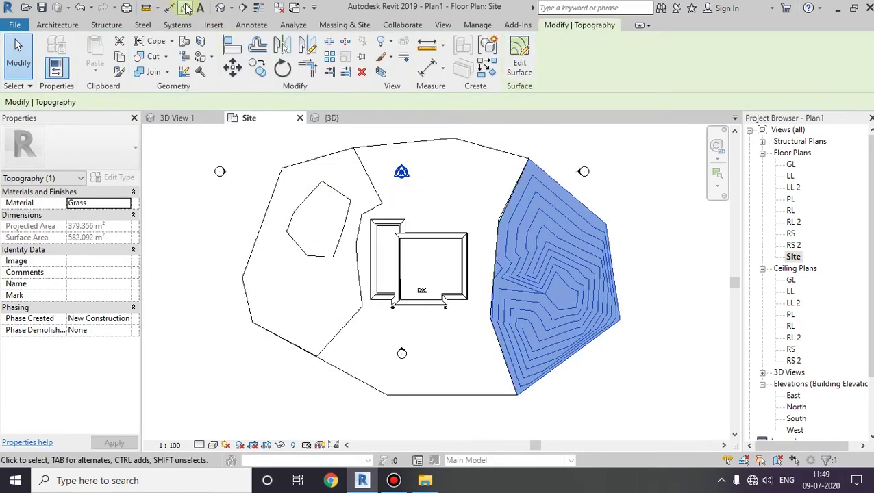
Step: Check in 3D that the mound and the remaining terrain are separately selectable surfaces
{"action": "left_click", "coordinate": [221, 8]}
{"action": "middle_click_drag", "start_coordinate": [464, 297], "coordinate": [497, 341], "text": "shift"}
{"action": "left_click", "coordinate": [579, 311]}
{"action": "left_click", "coordinate": [519, 394]}
{"action": "left_click", "coordinate": [646, 380]}
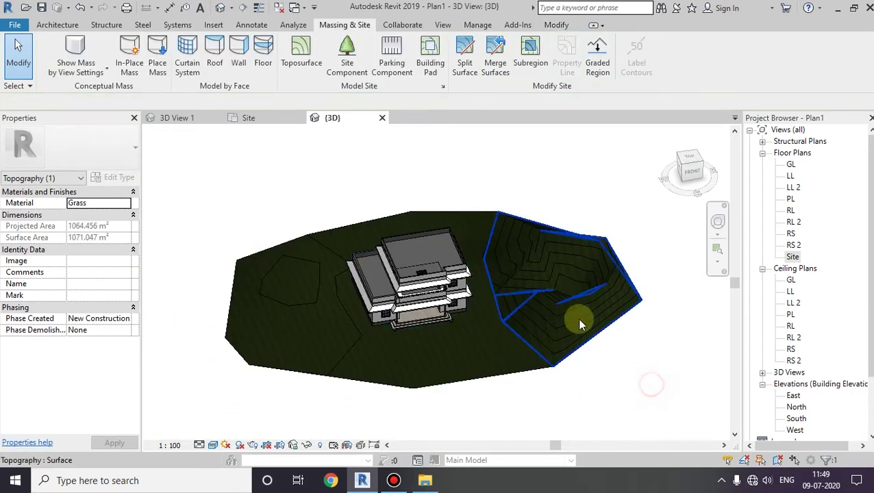
Step: Assign the Earth material to the split-off mound surface east of the house
{"action": "left_click", "coordinate": [603, 292]}
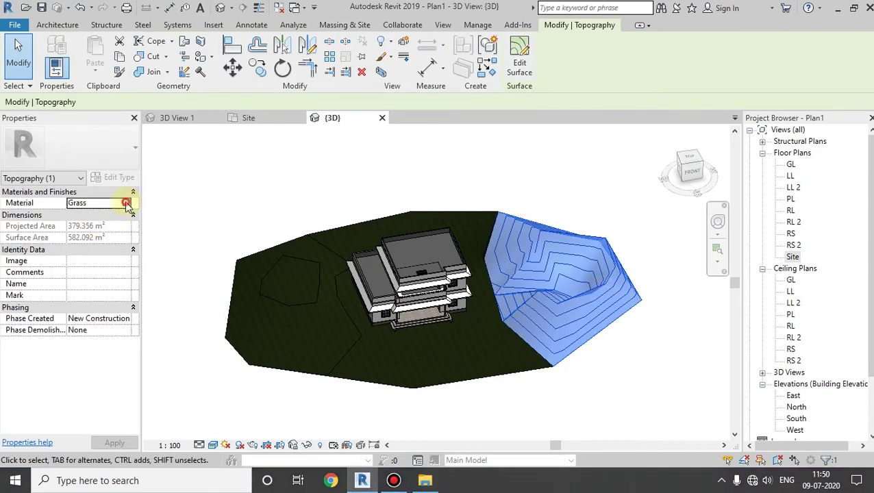
{"action": "left_click", "coordinate": [128, 205]}
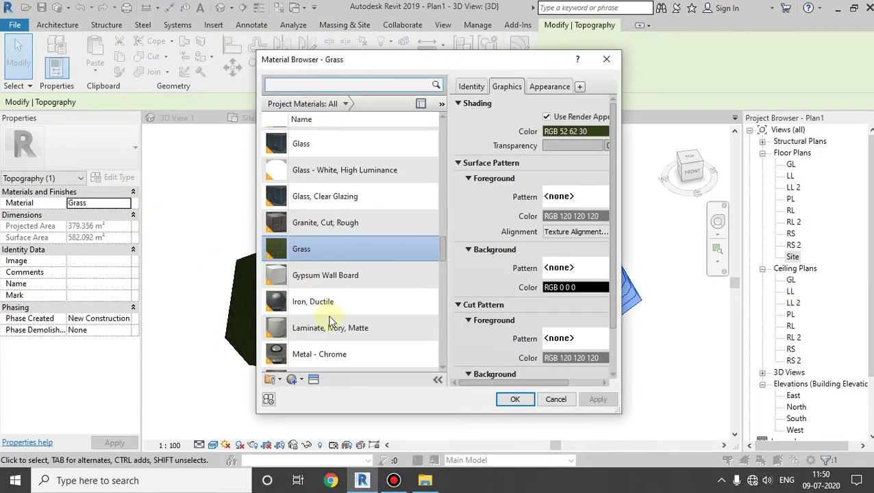
{"action": "scroll", "coordinate": [325, 267], "scroll_direction": "down", "scroll_amount": 6}
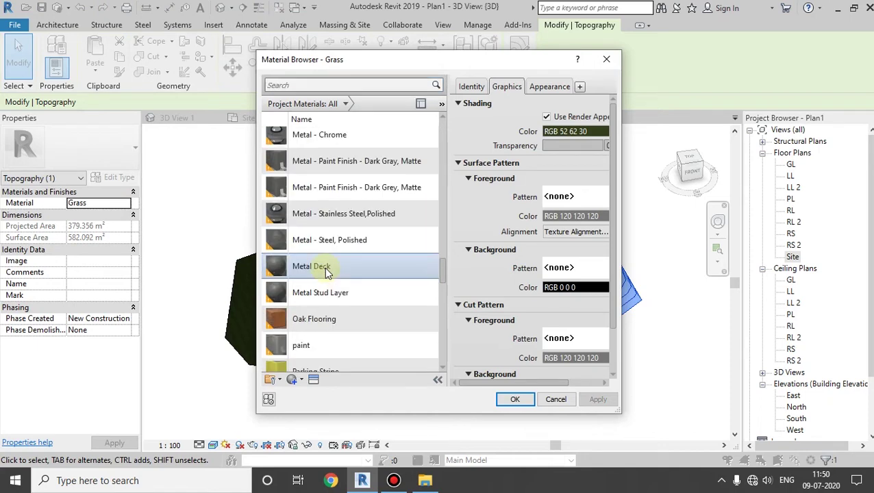
{"action": "scroll", "coordinate": [324, 267], "scroll_direction": "down", "scroll_amount": 7}
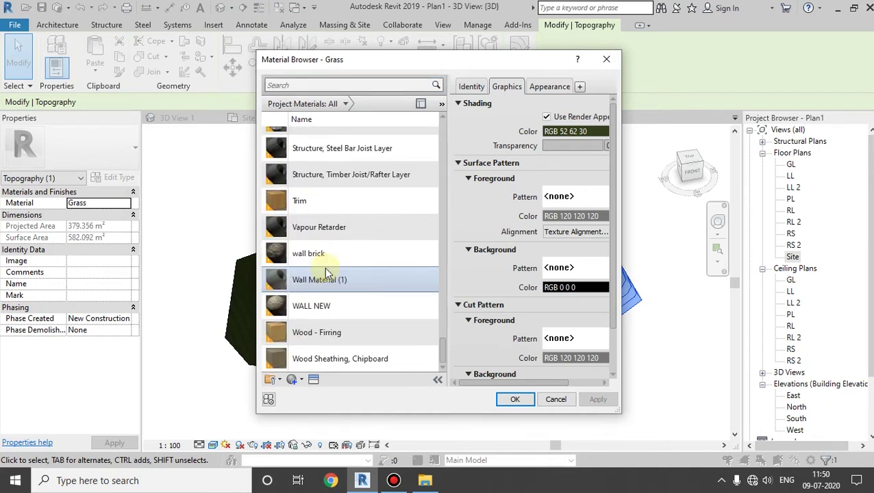
{"action": "scroll", "coordinate": [325, 267], "scroll_direction": "up", "scroll_amount": 7}
{"action": "scroll", "coordinate": [325, 267], "scroll_direction": "up", "scroll_amount": 12}
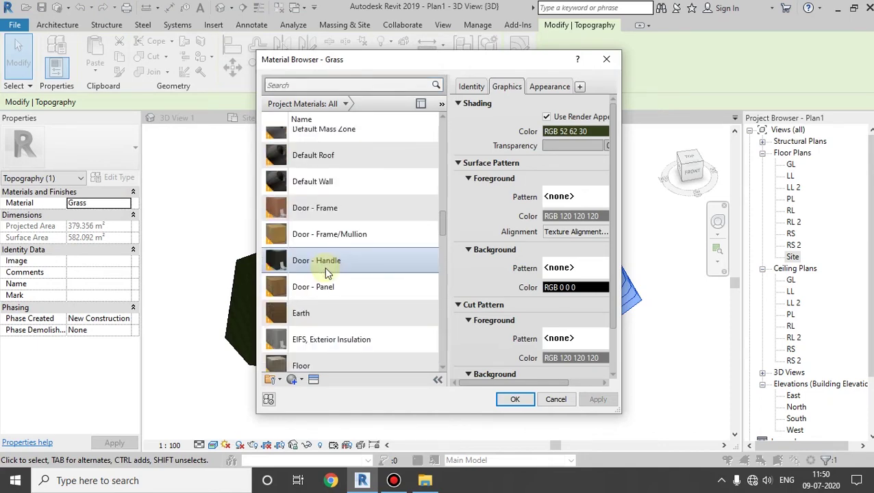
{"action": "scroll", "coordinate": [325, 267], "scroll_direction": "down", "scroll_amount": 5}
{"action": "scroll", "coordinate": [334, 268], "scroll_direction": "down", "scroll_amount": 3}
{"action": "left_click", "coordinate": [323, 238]}
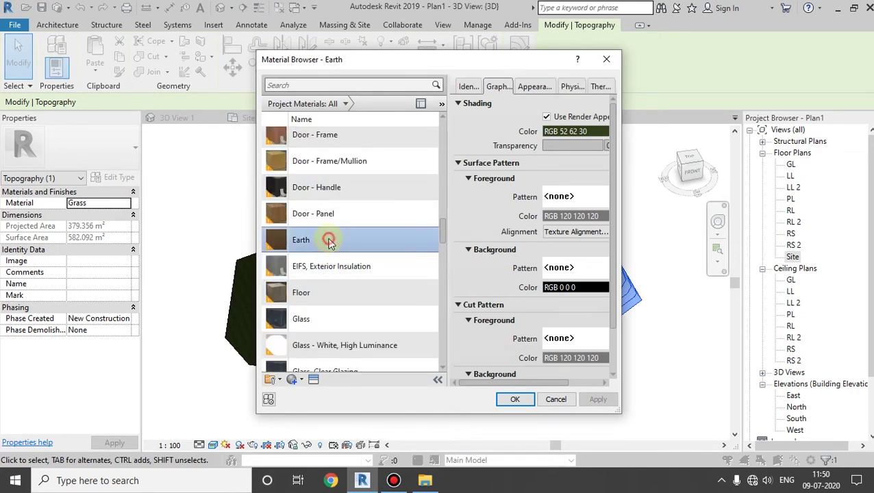
{"action": "left_click", "coordinate": [519, 400]}
{"action": "left_click", "coordinate": [595, 377]}
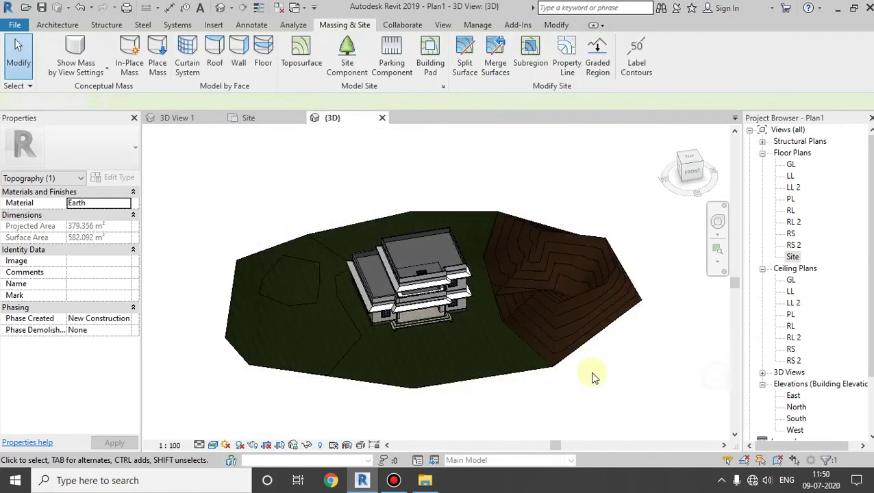
Step: Merge the Earth mound surface with the grass terrain, picking the mound first and the terrain around the house second
{"action": "scroll", "coordinate": [509, 342], "scroll_direction": "up", "scroll_amount": 3}
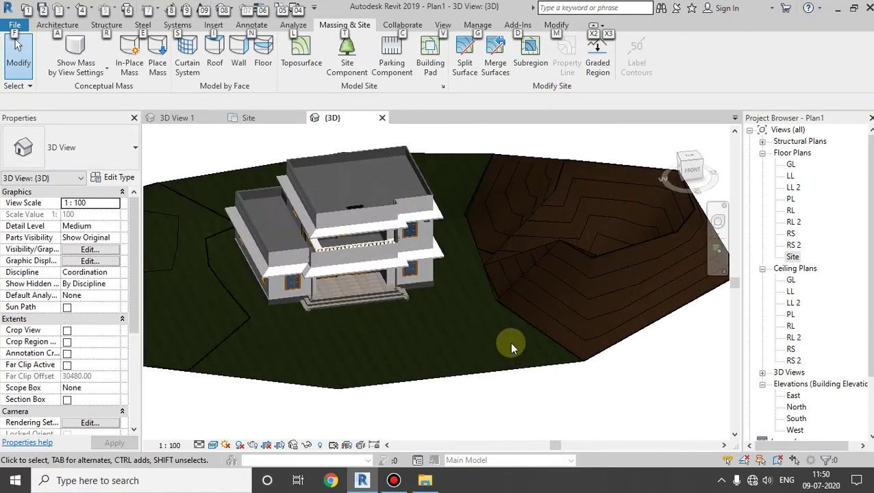
{"action": "middle_click_drag", "start_coordinate": [437, 350], "coordinate": [497, 360]}
{"action": "scroll", "coordinate": [494, 363], "scroll_direction": "up", "scroll_amount": 6}
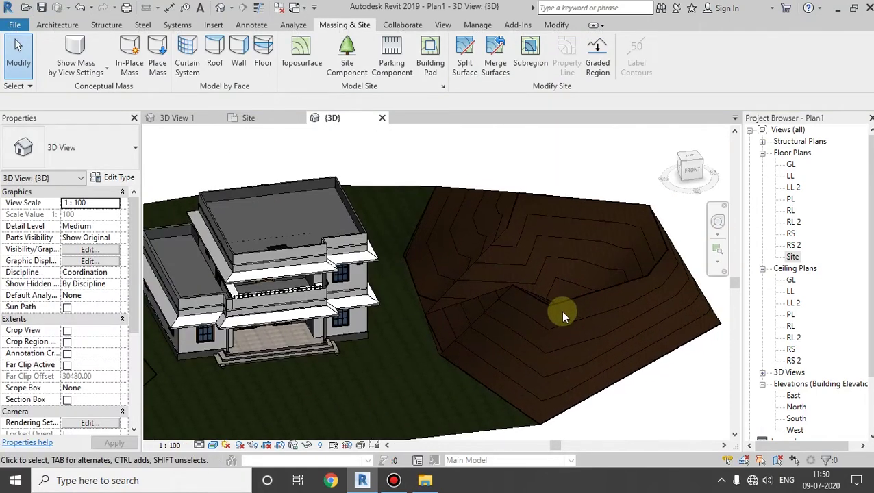
{"action": "scroll", "coordinate": [556, 350], "scroll_direction": "down", "scroll_amount": 8}
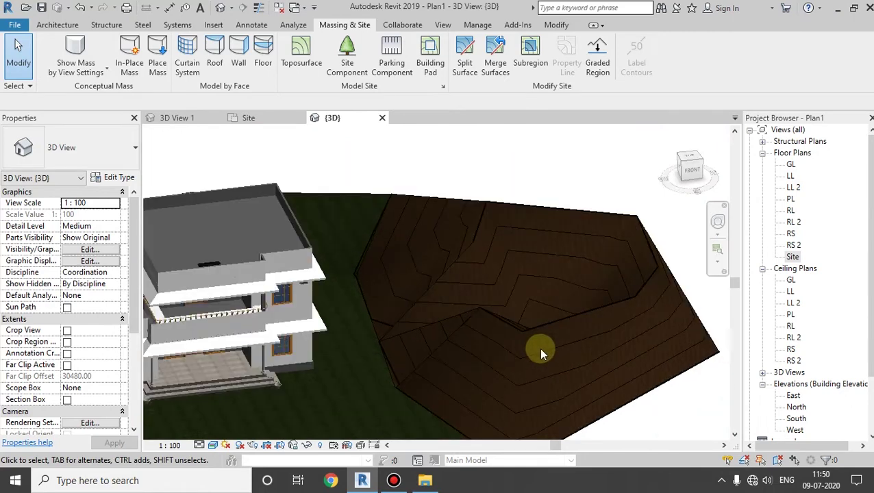
{"action": "left_click", "coordinate": [593, 359]}
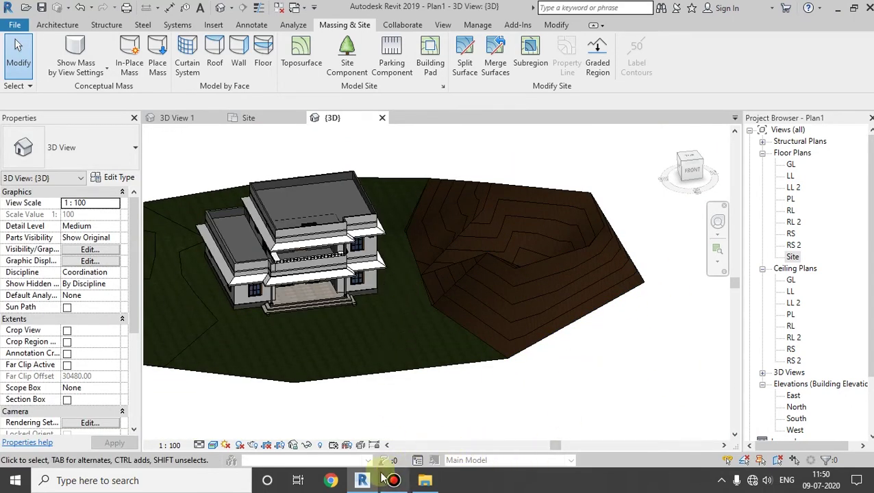
{"action": "left_click", "coordinate": [495, 56]}
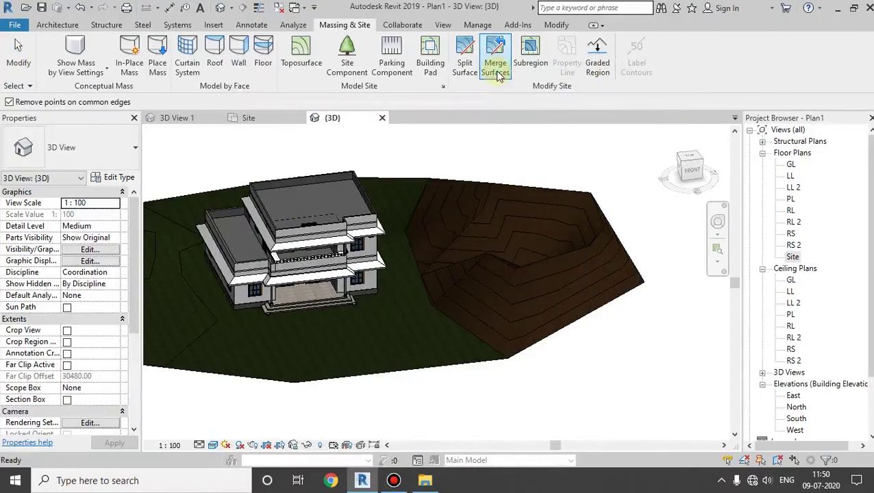
{"action": "left_click", "coordinate": [464, 262]}
{"action": "left_click", "coordinate": [390, 375]}
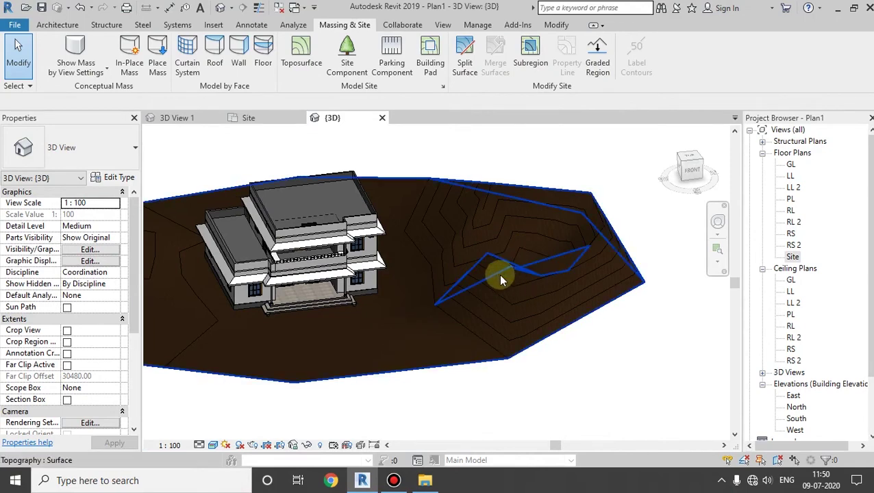
{"action": "middle_click_drag", "start_coordinate": [440, 320], "coordinate": [244, 350]}
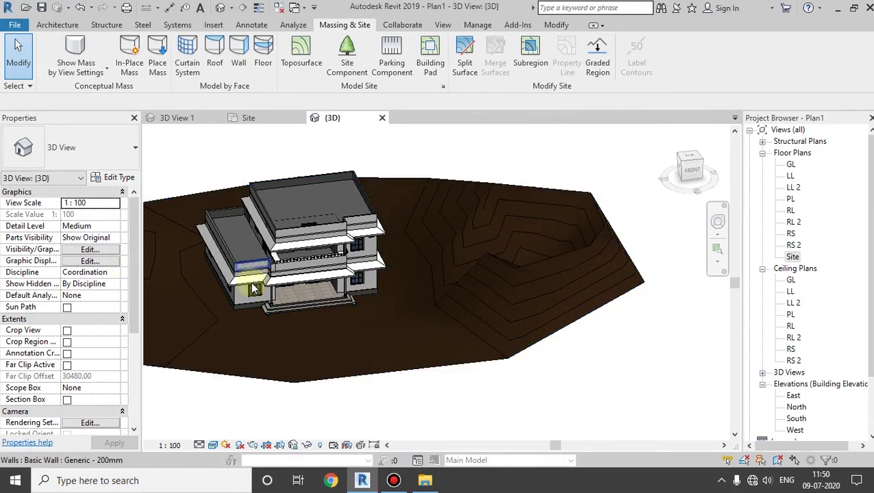
{"action": "middle_click_drag", "start_coordinate": [306, 283], "coordinate": [552, 345]}
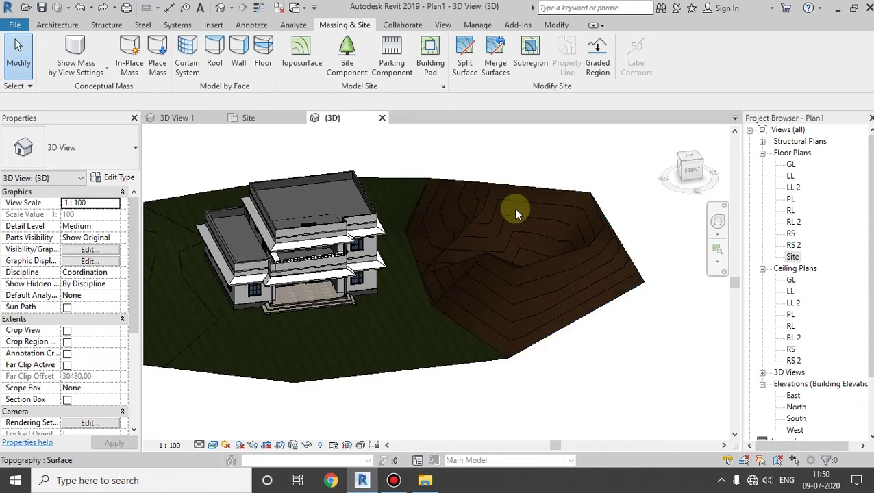
Step: Merge the two surfaces with the grass terrain picked first and the Earth mound second
{"action": "left_click", "coordinate": [497, 62]}
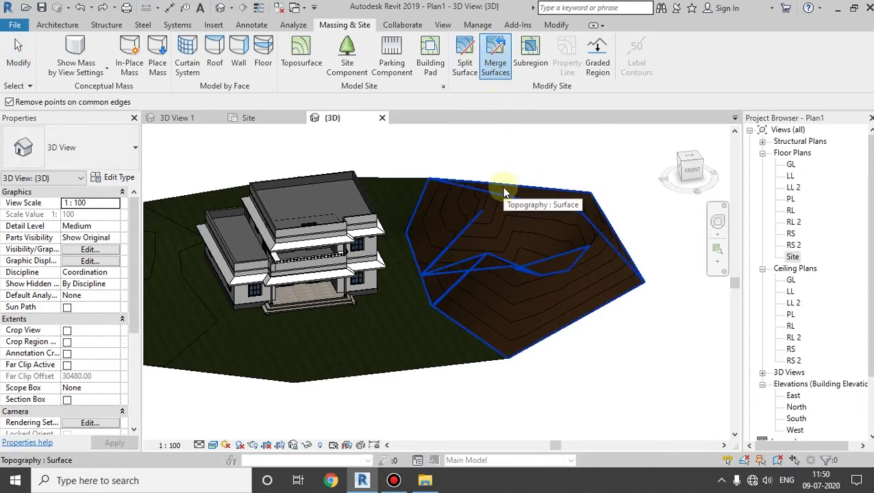
{"action": "left_click", "coordinate": [296, 376]}
{"action": "left_click", "coordinate": [569, 271]}
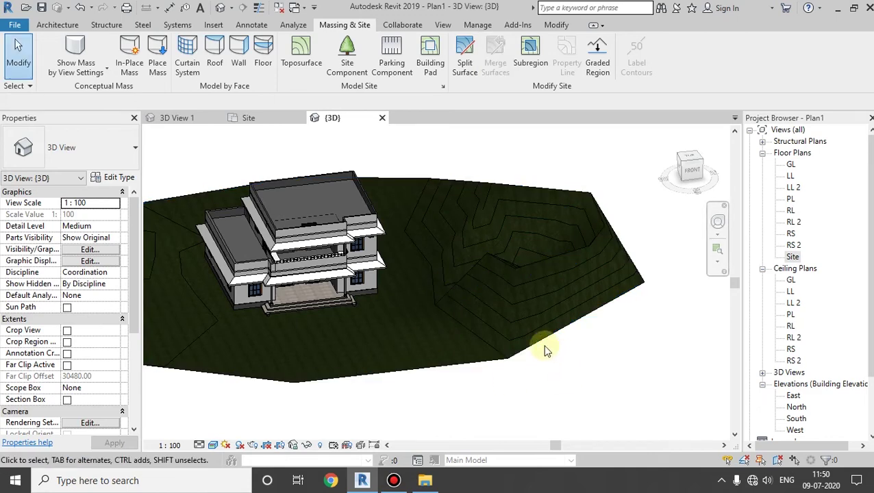
Step: Create a freehand four-sided subregion on the grass terrain in front of the porch steps, reaching the terrain's front edge
{"action": "scroll", "coordinate": [546, 350], "scroll_direction": "up", "scroll_amount": 5}
{"action": "left_click", "coordinate": [530, 55]}
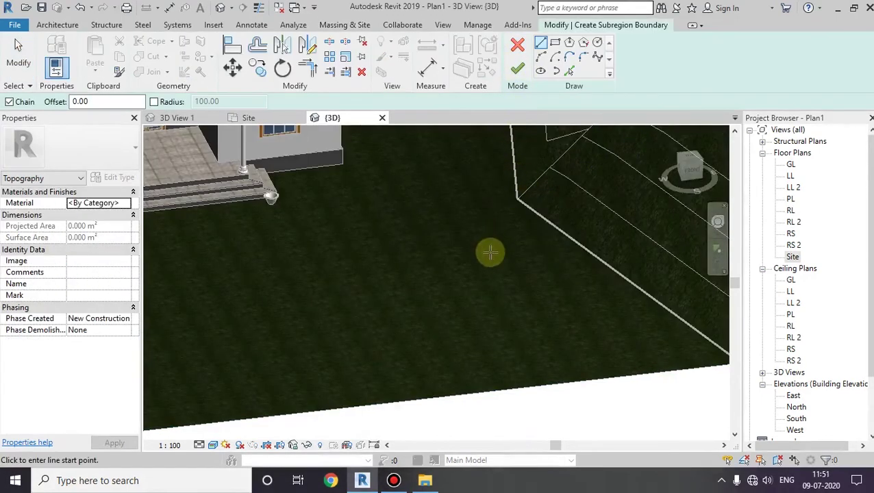
{"action": "middle_click_drag", "start_coordinate": [491, 253], "coordinate": [491, 309]}
{"action": "scroll", "coordinate": [253, 289], "scroll_direction": "down", "scroll_amount": 3}
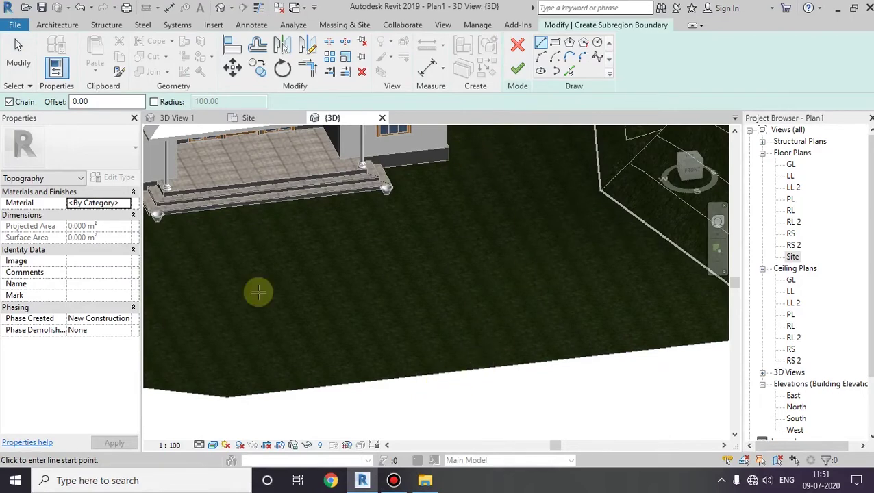
{"action": "scroll", "coordinate": [445, 363], "scroll_direction": "down", "scroll_amount": 2}
{"action": "middle_click_drag", "start_coordinate": [444, 363], "coordinate": [511, 437]}
{"action": "scroll", "coordinate": [427, 354], "scroll_direction": "down", "scroll_amount": 2}
{"action": "middle_click_drag", "start_coordinate": [427, 354], "coordinate": [441, 327]}
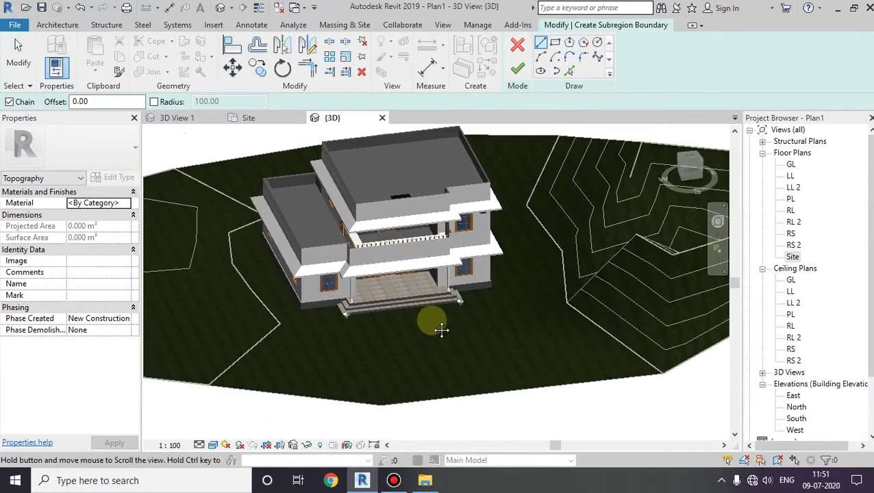
{"action": "left_click", "coordinate": [379, 342]}
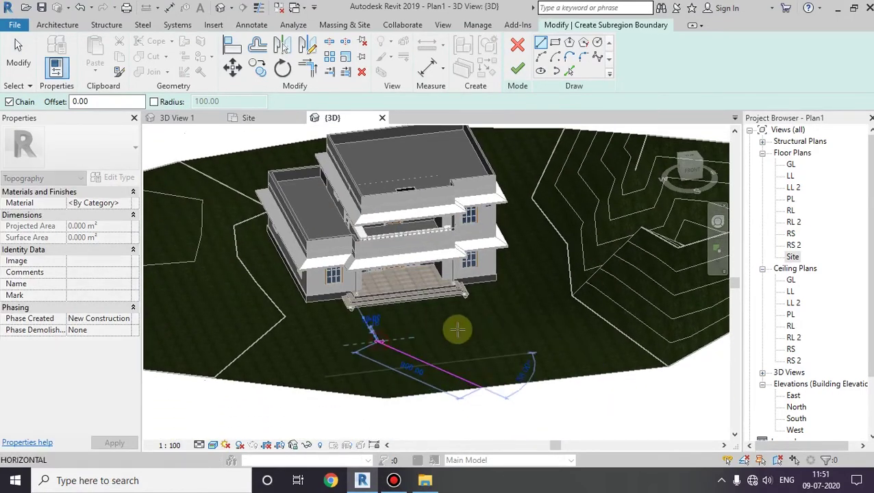
{"action": "left_click", "coordinate": [503, 313]}
{"action": "left_click", "coordinate": [528, 347]}
{"action": "left_click", "coordinate": [484, 386]}
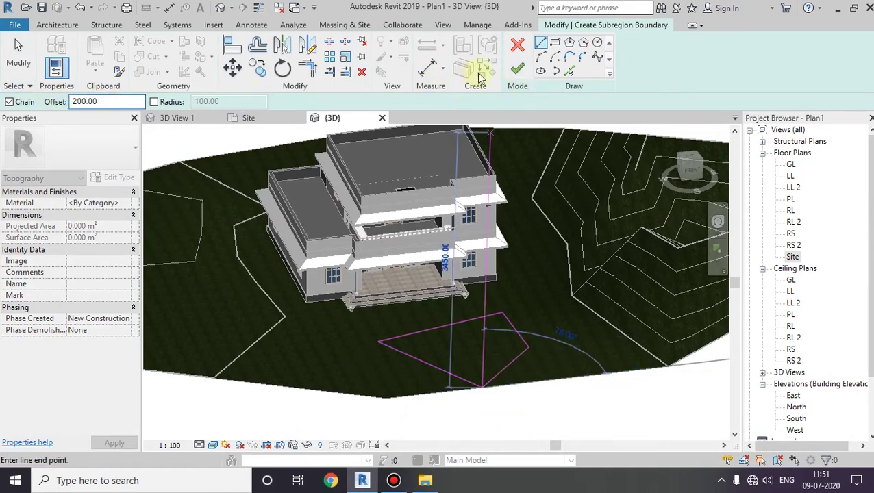
{"action": "left_click", "coordinate": [515, 71]}
{"action": "scroll", "coordinate": [573, 431], "scroll_direction": "down", "scroll_amount": 2}
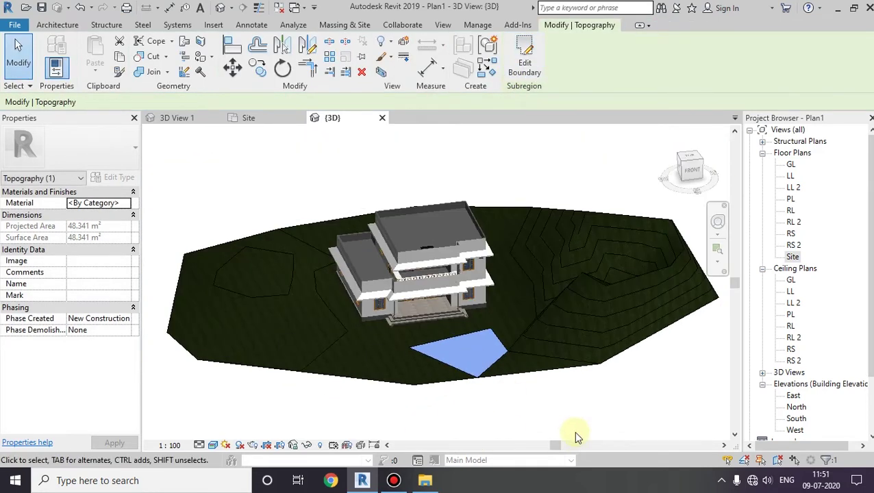
{"action": "key", "text": "Escape"}
Step: Delete the irregular four-sided subregion in front of the house
{"action": "mouse_move", "coordinate": [573, 431]}
{"action": "middle_mouse_down", "text": "shift"}
{"action": "mouse_move", "coordinate": [514, 387]}
{"action": "mouse_move", "coordinate": [518, 264]}
{"action": "mouse_move", "coordinate": [482, 361]}
{"action": "middle_mouse_up", "text": "shift"}
{"action": "scroll", "coordinate": [470, 341], "scroll_direction": "up", "scroll_amount": 5}
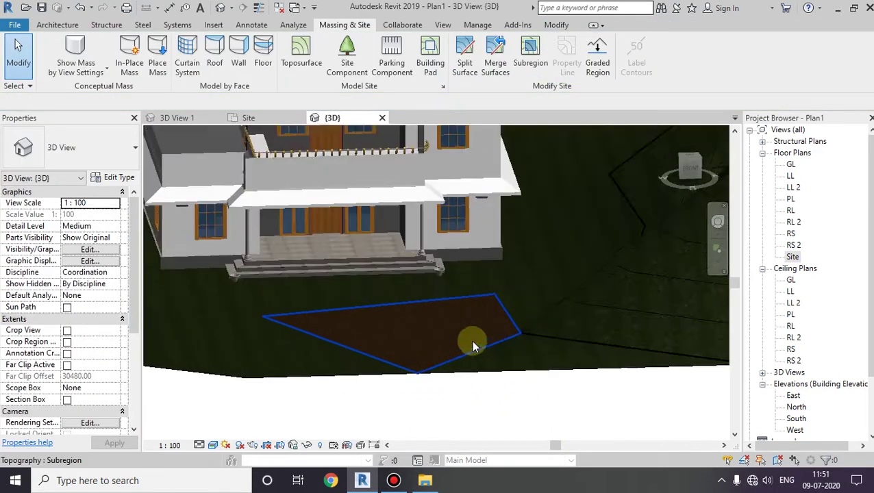
{"action": "middle_click_drag", "start_coordinate": [365, 357], "coordinate": [384, 396]}
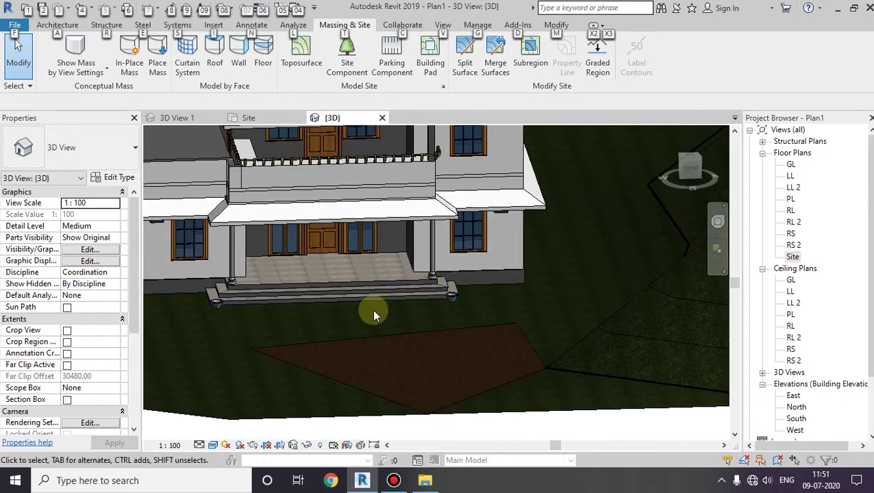
{"action": "left_click", "coordinate": [398, 342]}
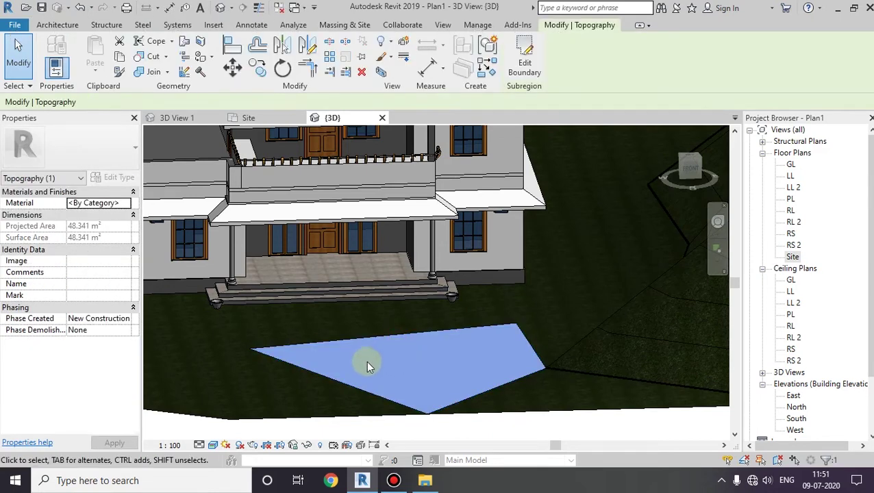
{"action": "middle_click_drag", "start_coordinate": [575, 298], "coordinate": [514, 331], "text": "shift"}
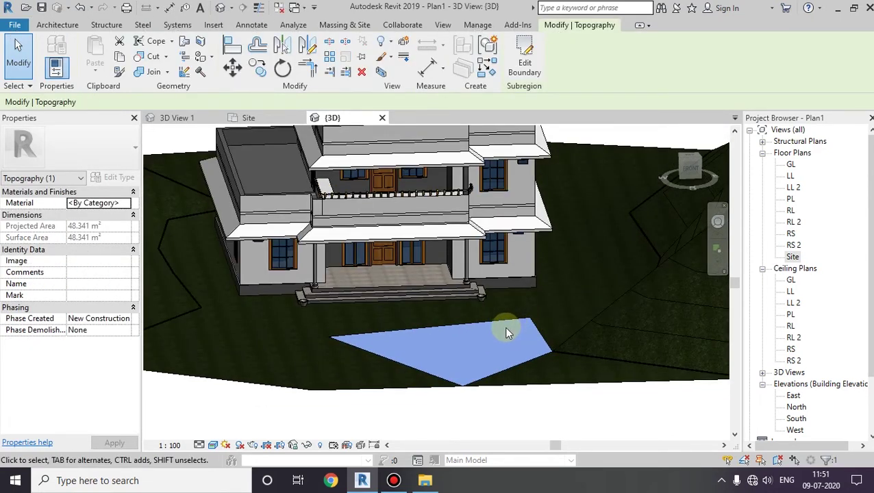
{"action": "key", "text": "Delete"}
Step: Create a four-sided driveway subregion from the two ends of the porch steps to the terrain's front edge, with an outer side about 700 long
{"action": "middle_click_drag", "start_coordinate": [455, 357], "coordinate": [472, 322], "text": "shift"}
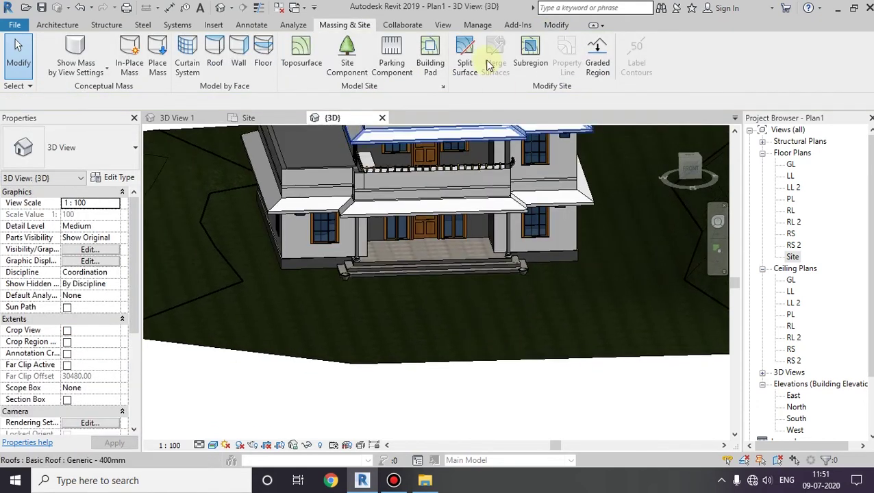
{"action": "left_click", "coordinate": [530, 50]}
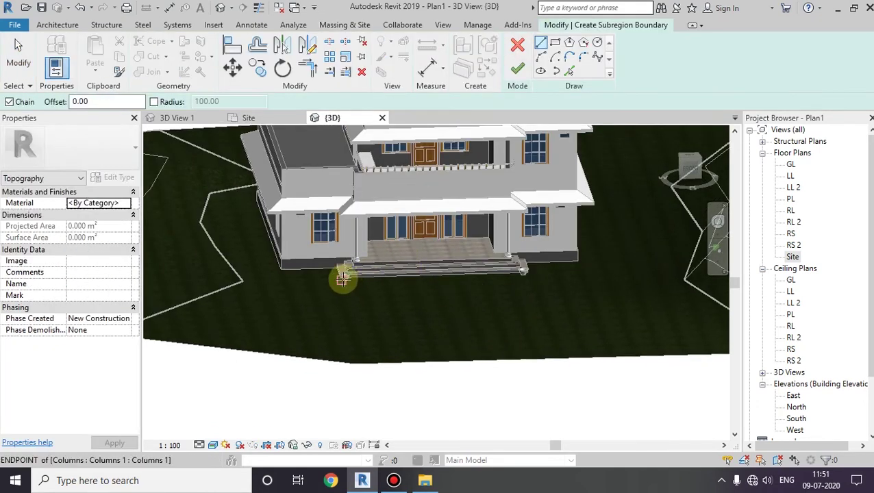
{"action": "left_click", "coordinate": [342, 277]}
{"action": "left_click", "coordinate": [525, 272]}
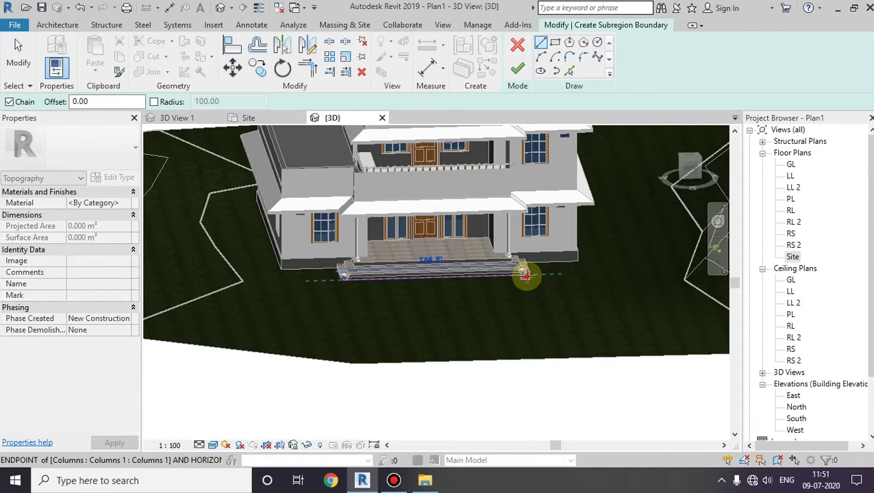
{"action": "left_click", "coordinate": [534, 360]}
{"action": "left_click", "coordinate": [365, 363]}
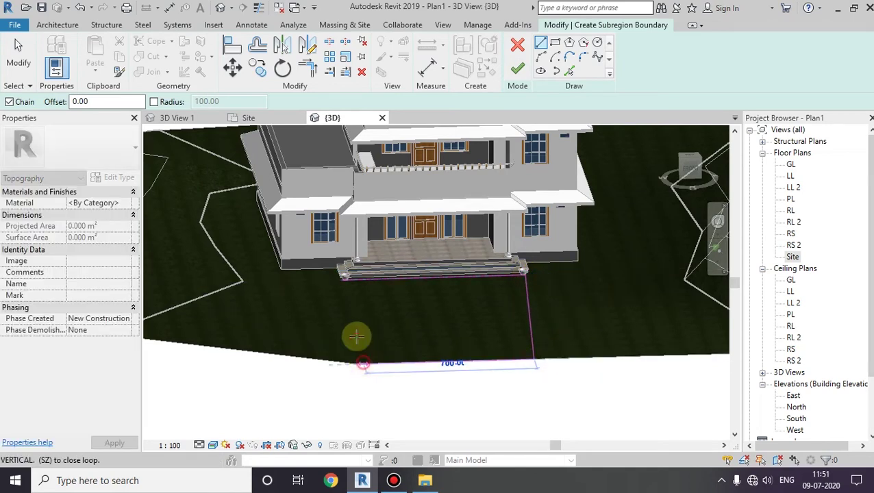
{"action": "left_click", "coordinate": [343, 278]}
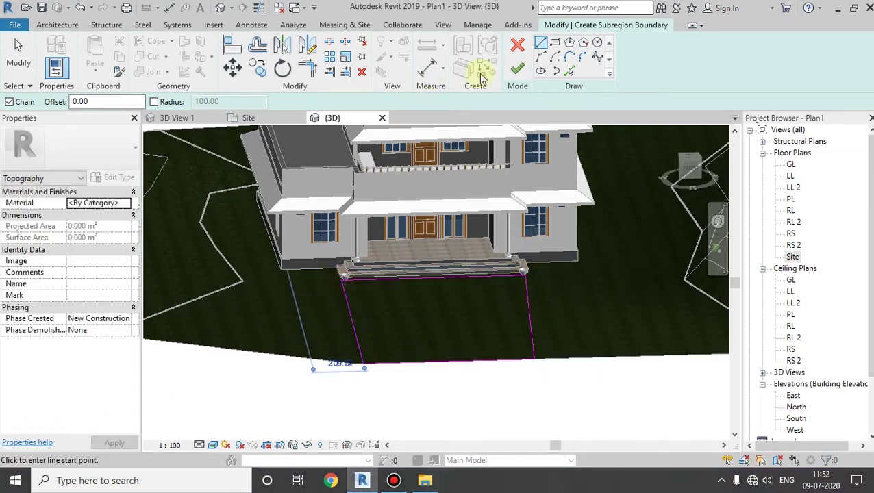
{"action": "left_click", "coordinate": [518, 68]}
{"action": "key", "text": "Escape"}
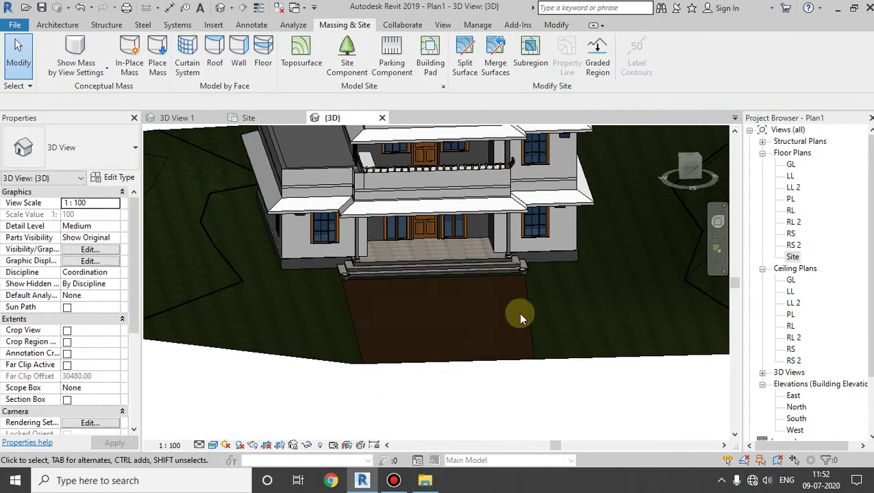
Step: Assign the Floor material to the driveway subregion in front of the porch steps
{"action": "left_click", "coordinate": [527, 361]}
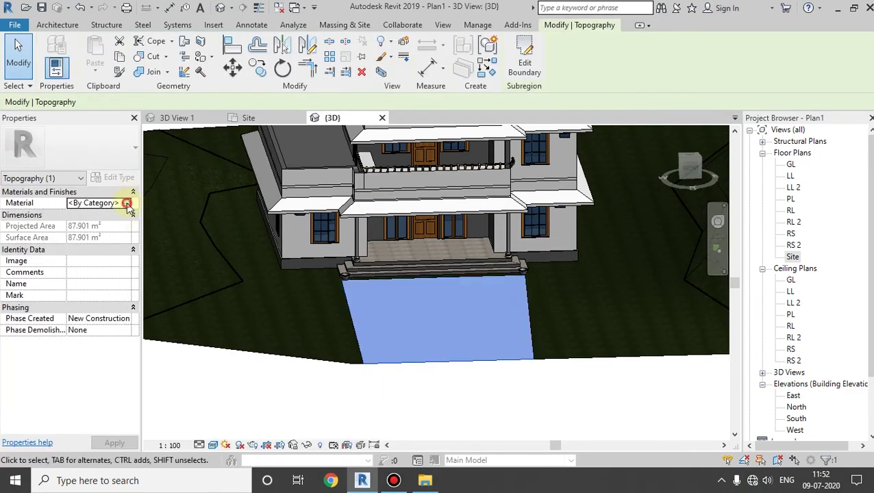
{"action": "left_click", "coordinate": [131, 203]}
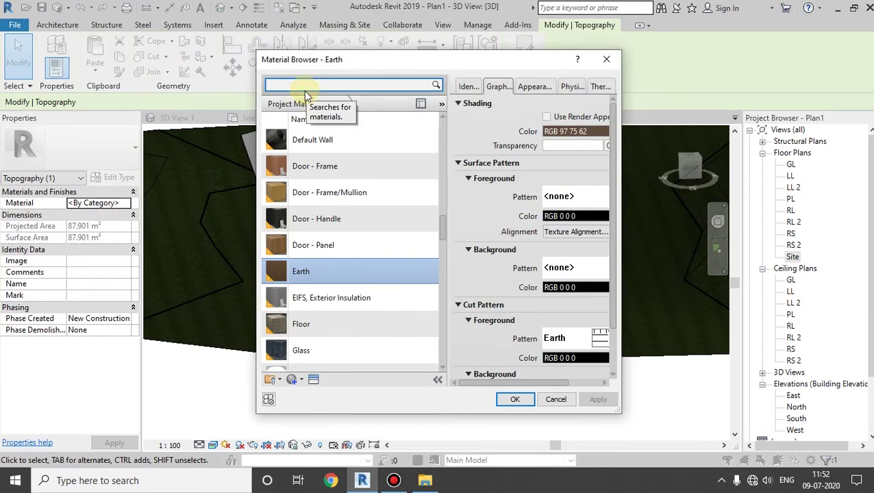
{"action": "left_click", "coordinate": [302, 324]}
{"action": "left_click", "coordinate": [526, 401]}
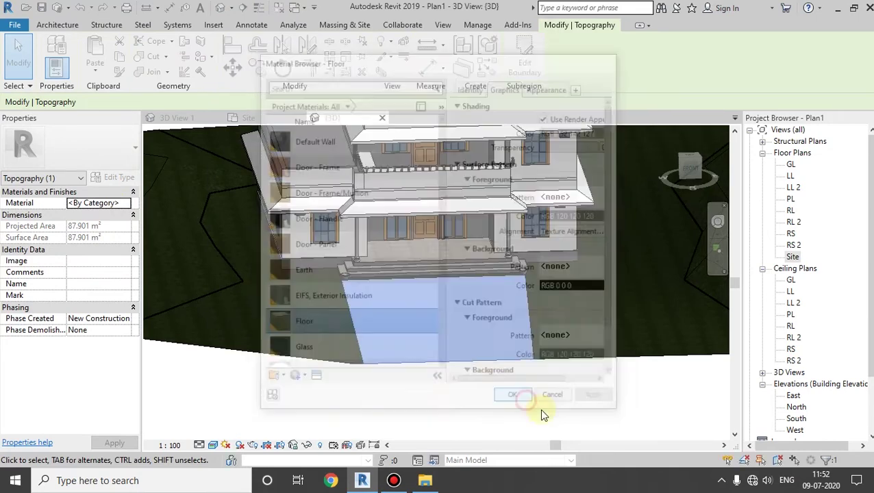
{"action": "left_click", "coordinate": [541, 392]}
{"action": "scroll", "coordinate": [454, 350], "scroll_direction": "up", "scroll_amount": 5}
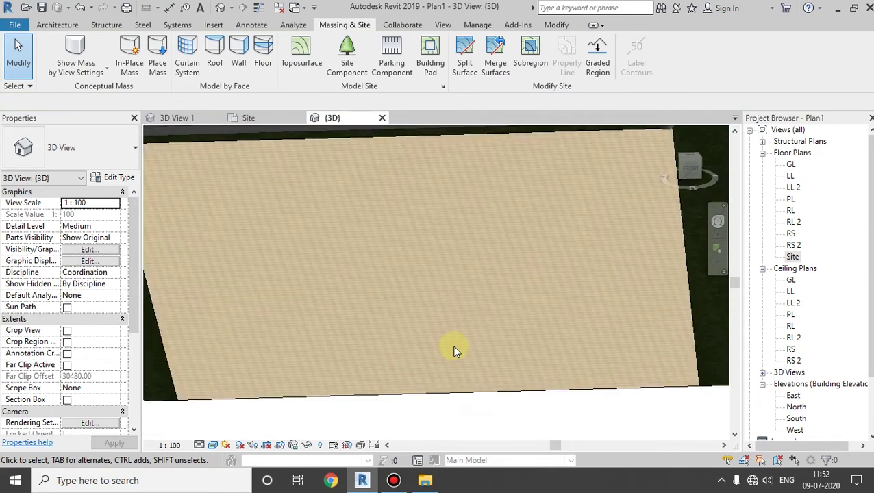
{"action": "scroll", "coordinate": [454, 351], "scroll_direction": "down", "scroll_amount": 4}
{"action": "scroll", "coordinate": [454, 351], "scroll_direction": "down", "scroll_amount": 6}
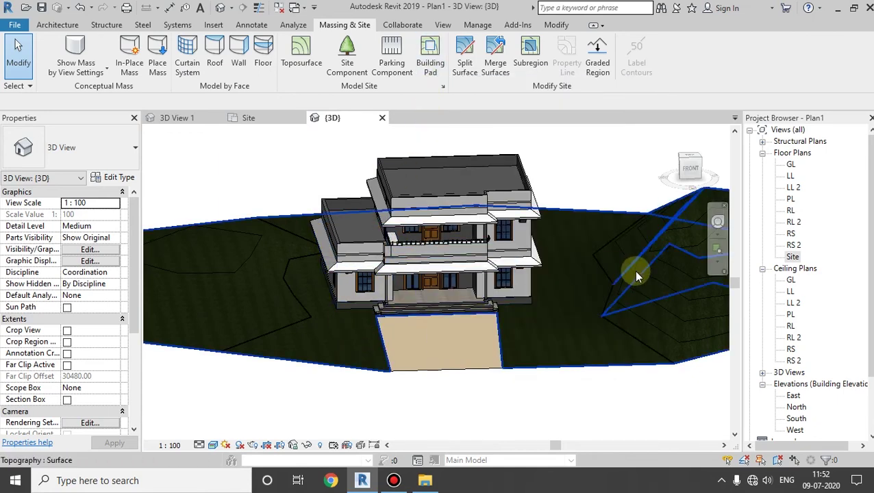
{"action": "middle_click_drag", "start_coordinate": [634, 270], "coordinate": [533, 293]}
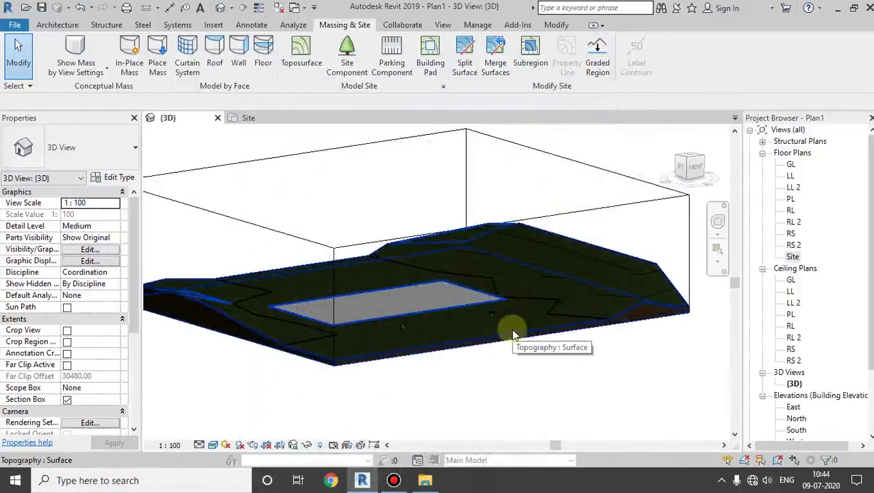
{"action": "middle_click_drag", "start_coordinate": [552, 353], "coordinate": [498, 366], "text": "shift"}
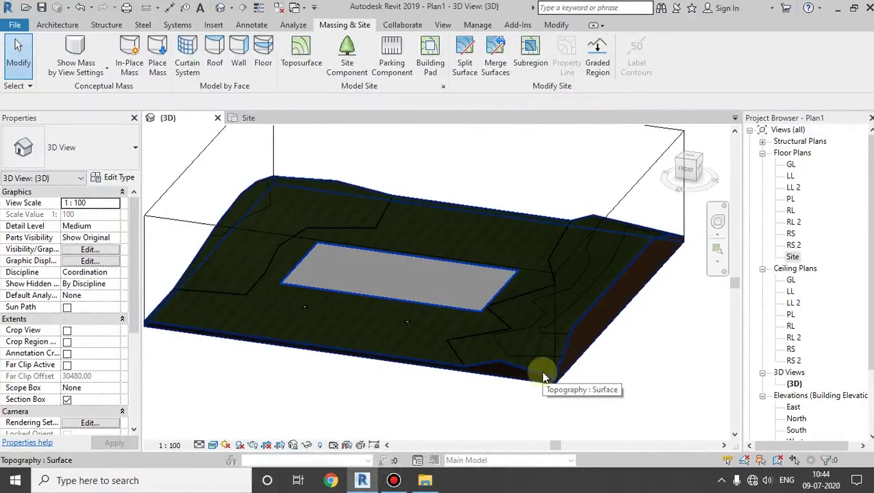